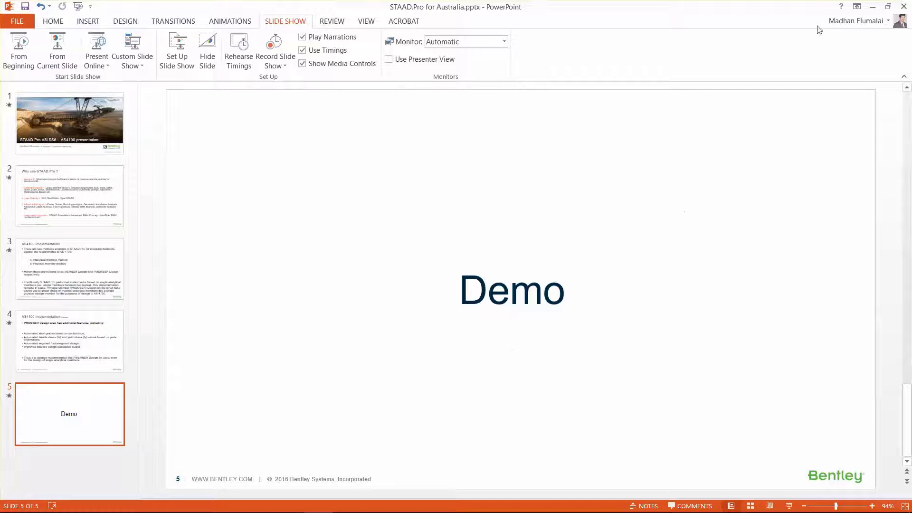
Launch STAAD.Pro and create a new plane-structure model named ex2.
{"action": "left_click", "coordinate": [874, 7]}
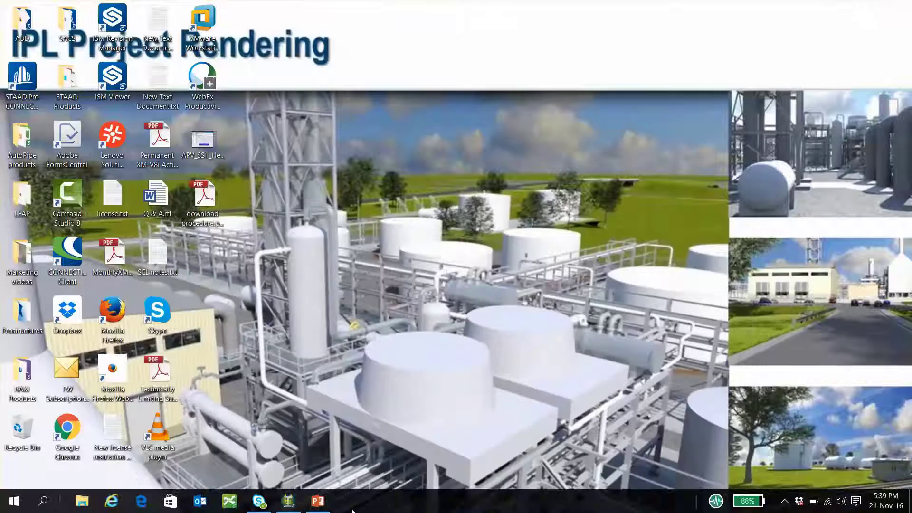
{"action": "left_click", "coordinate": [288, 501]}
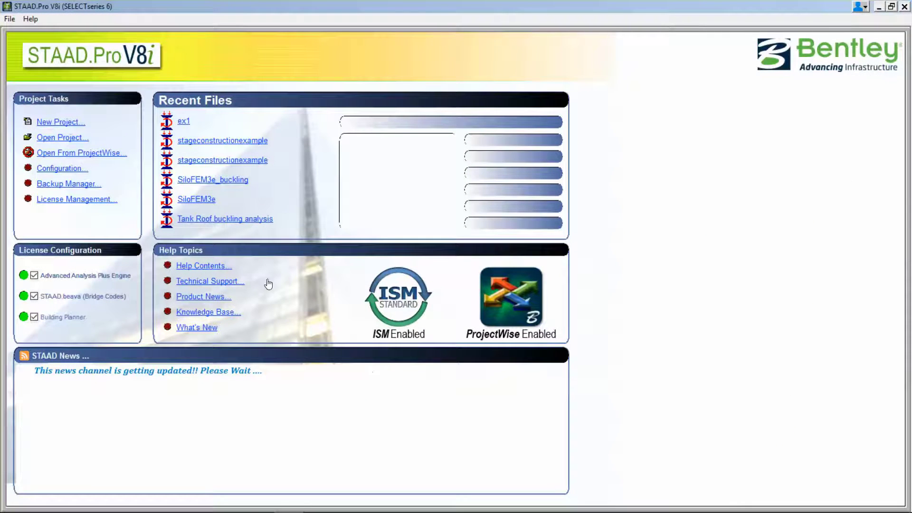
{"action": "left_click", "coordinate": [62, 123]}
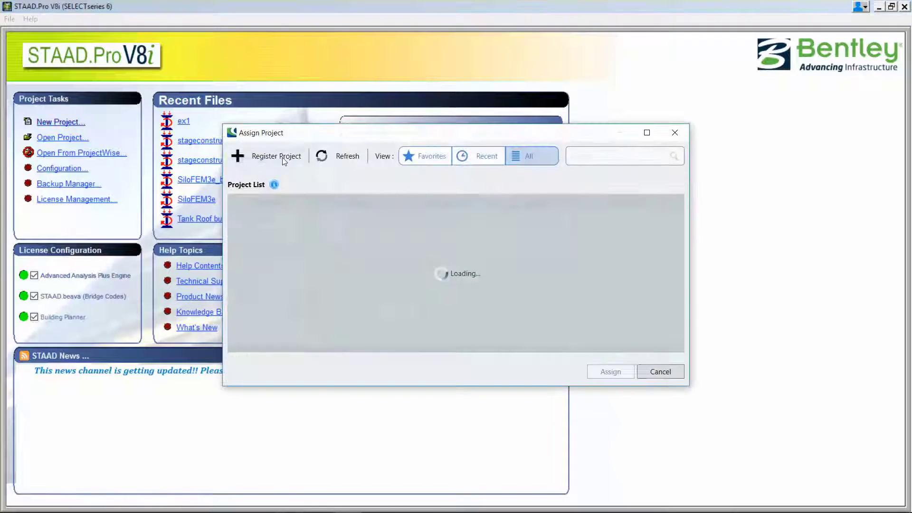
{"action": "left_click", "coordinate": [660, 372]}
{"action": "left_click", "coordinate": [333, 194]}
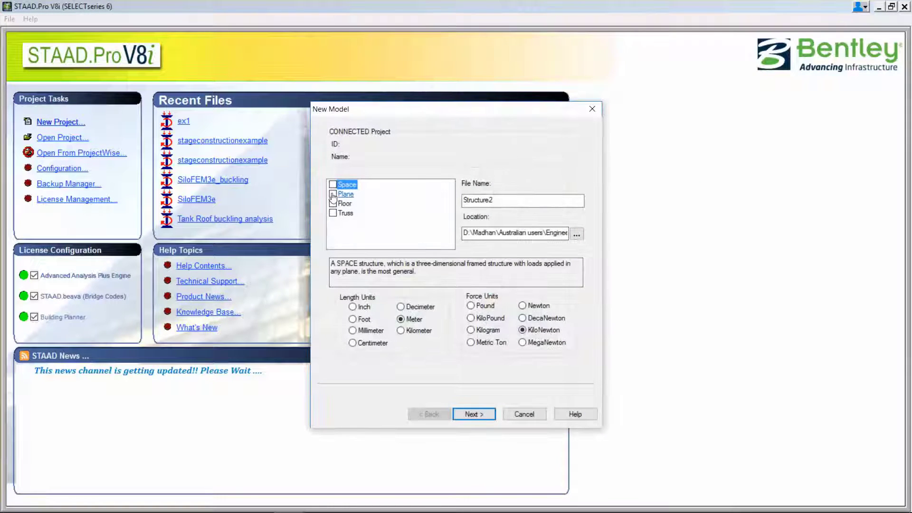
{"action": "double_click", "coordinate": [503, 199]}
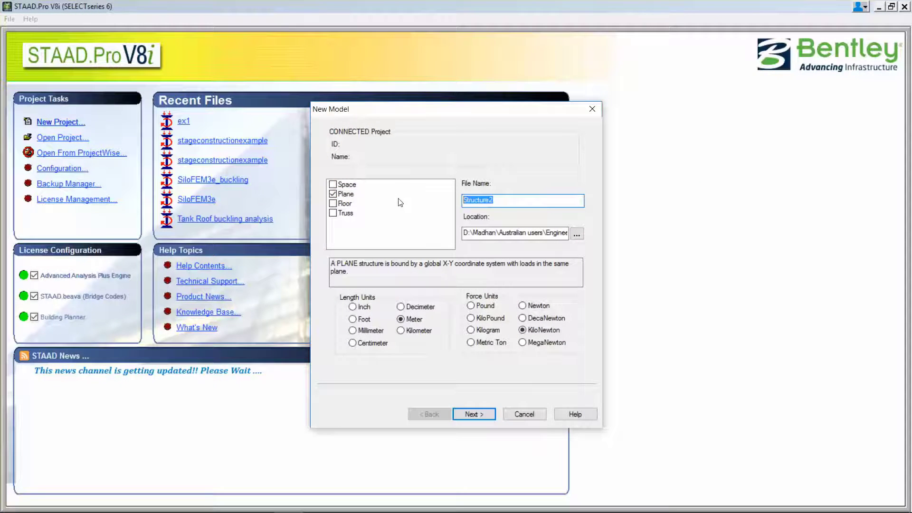
{"action": "type", "text": "ex2"}
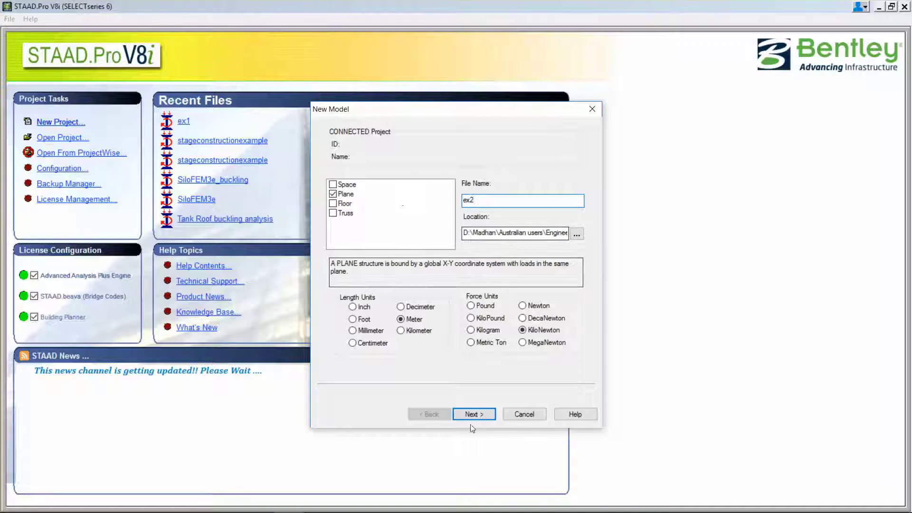
{"action": "left_click", "coordinate": [474, 414]}
{"action": "left_click", "coordinate": [471, 414]}
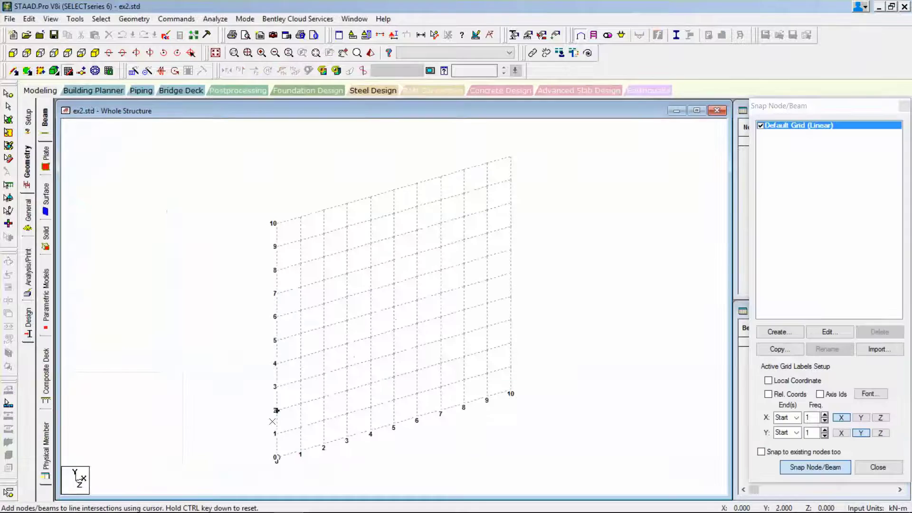
Draw a single 6 m beam from node 1 at (0,0,0) to node 2 at (6,0,0).
{"action": "left_click", "coordinate": [276, 457]}
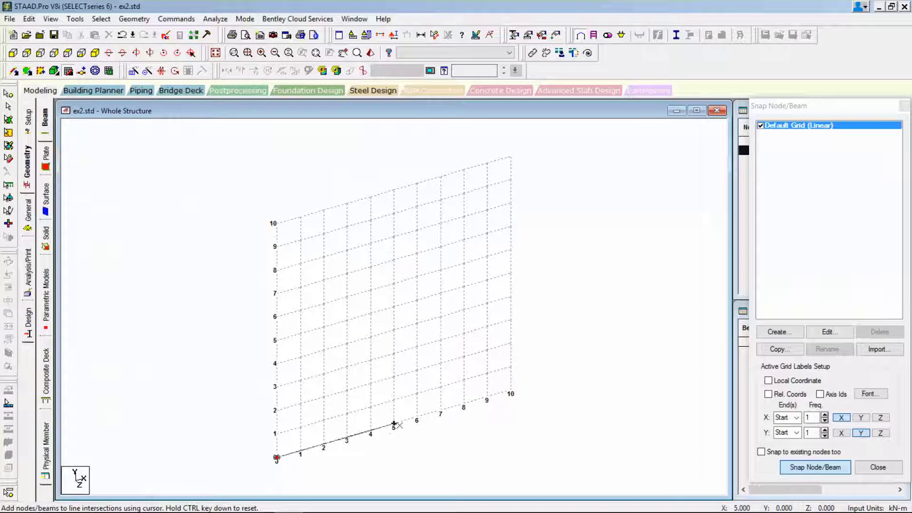
{"action": "left_click", "coordinate": [510, 391]}
{"action": "left_click", "coordinate": [869, 466]}
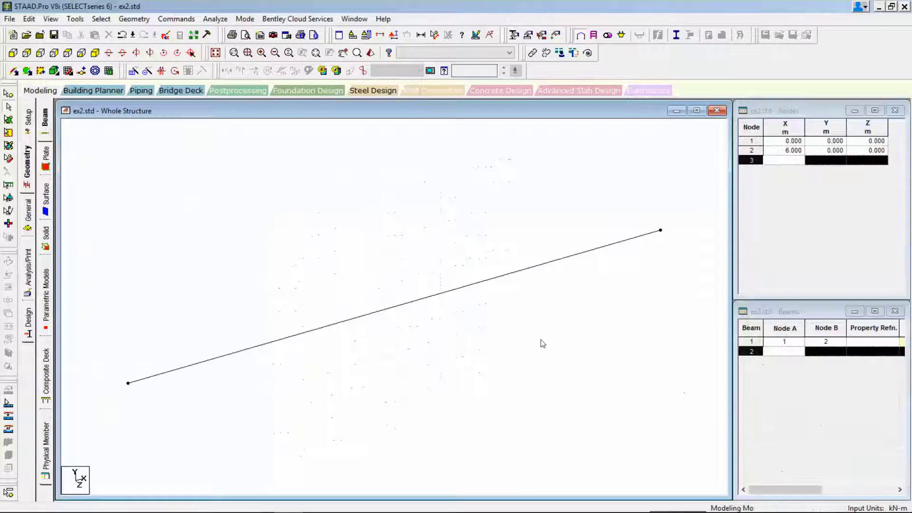
{"action": "left_click", "coordinate": [30, 210]}
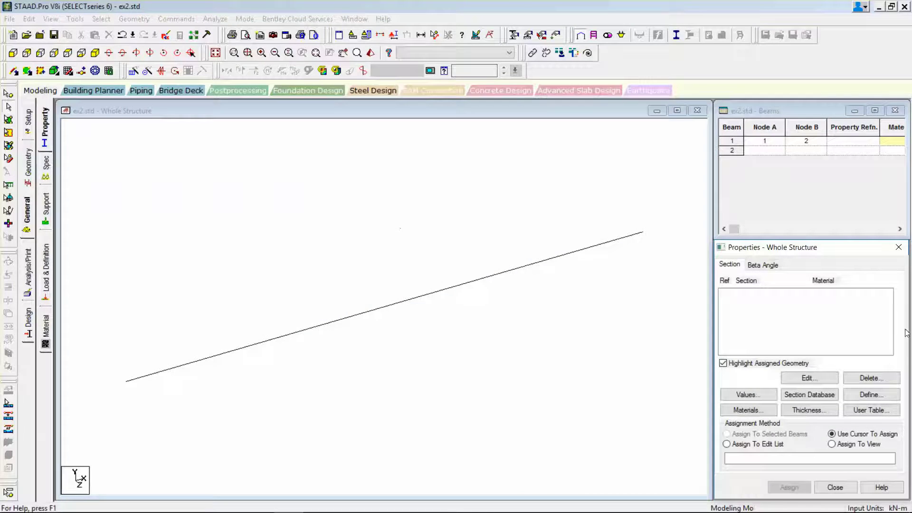
Add the Australian UB310X40.4 section from the database and assign it to beam 1.
{"action": "left_click", "coordinate": [824, 395]}
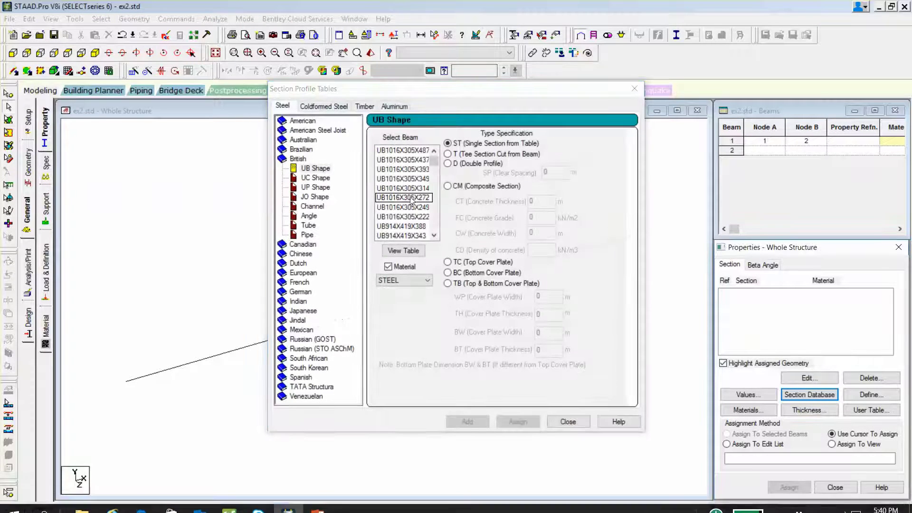
{"action": "left_click", "coordinate": [300, 141]}
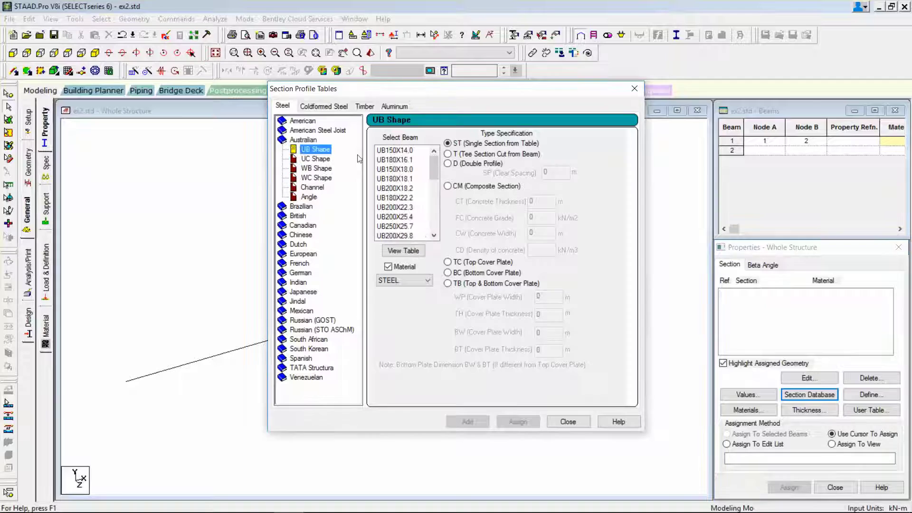
{"action": "left_click", "coordinate": [436, 223]}
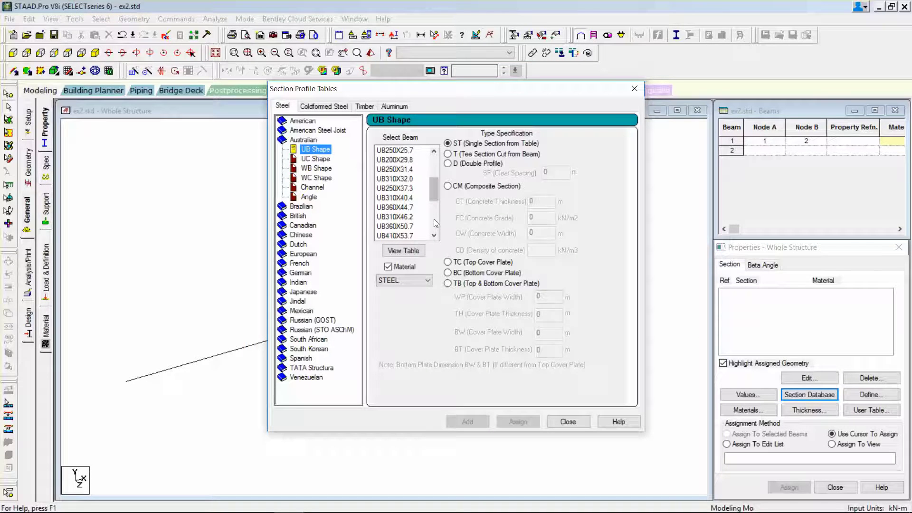
{"action": "left_click", "coordinate": [395, 197]}
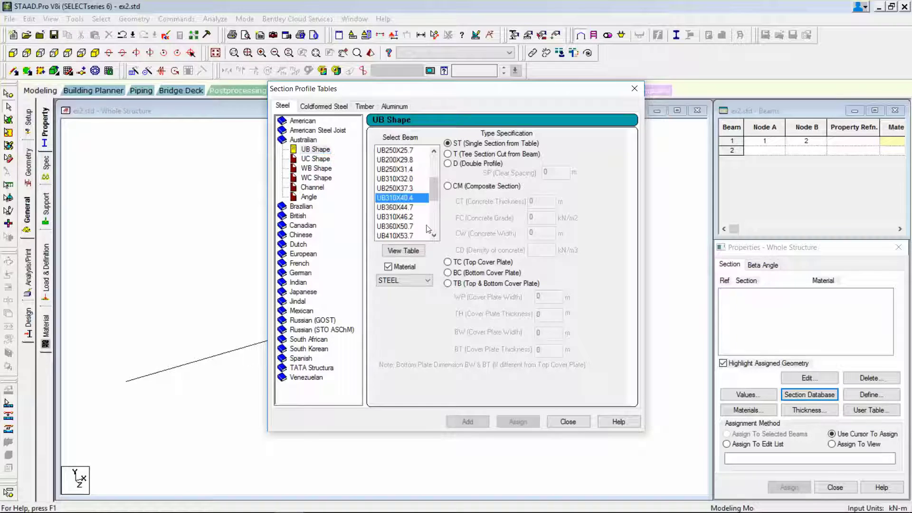
{"action": "left_click", "coordinate": [468, 422]}
{"action": "left_click", "coordinate": [551, 422]}
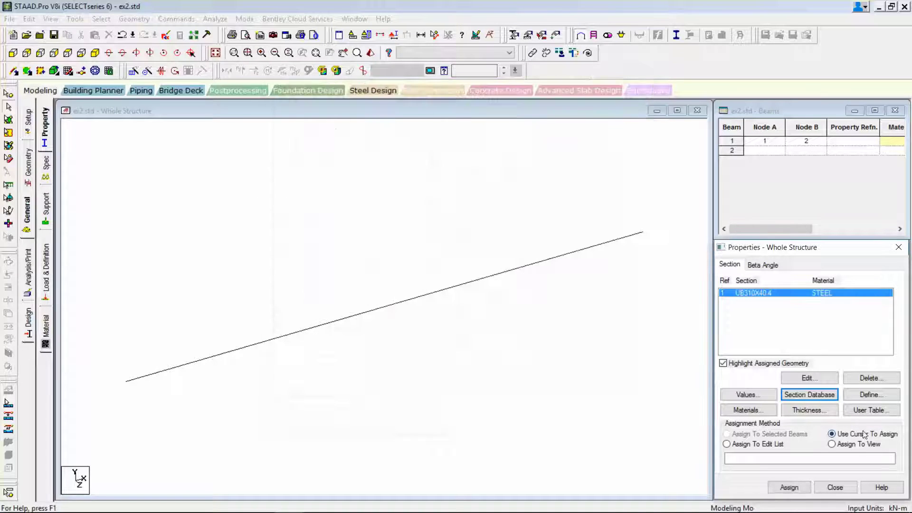
{"action": "left_click", "coordinate": [831, 444]}
{"action": "left_click", "coordinate": [784, 489]}
{"action": "left_click", "coordinate": [823, 401]}
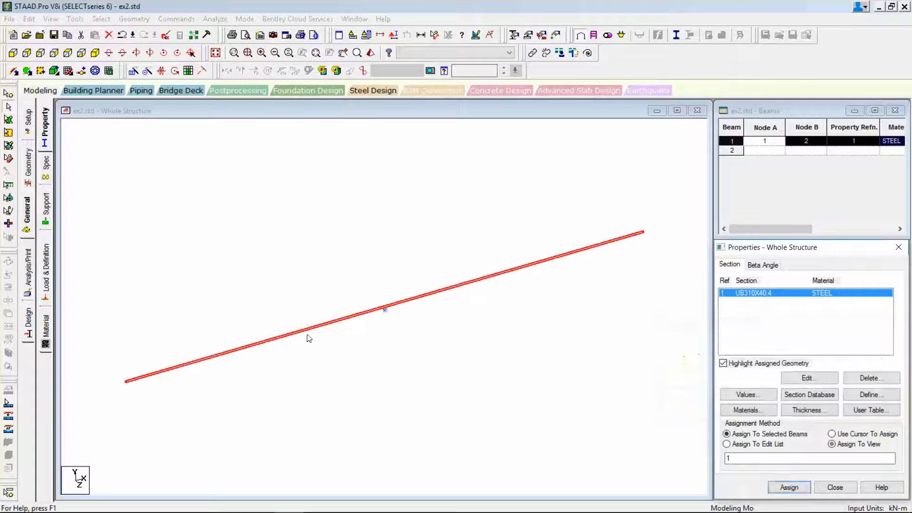
{"action": "left_click", "coordinate": [47, 220]}
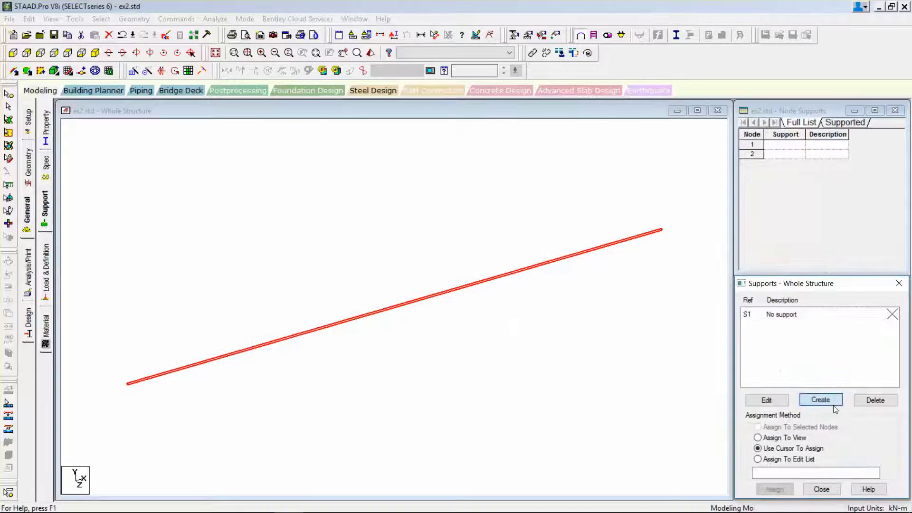
Create pinned support S2 and assign it to nodes 1 and 2.
{"action": "left_click", "coordinate": [820, 399]}
{"action": "left_click", "coordinate": [722, 256]}
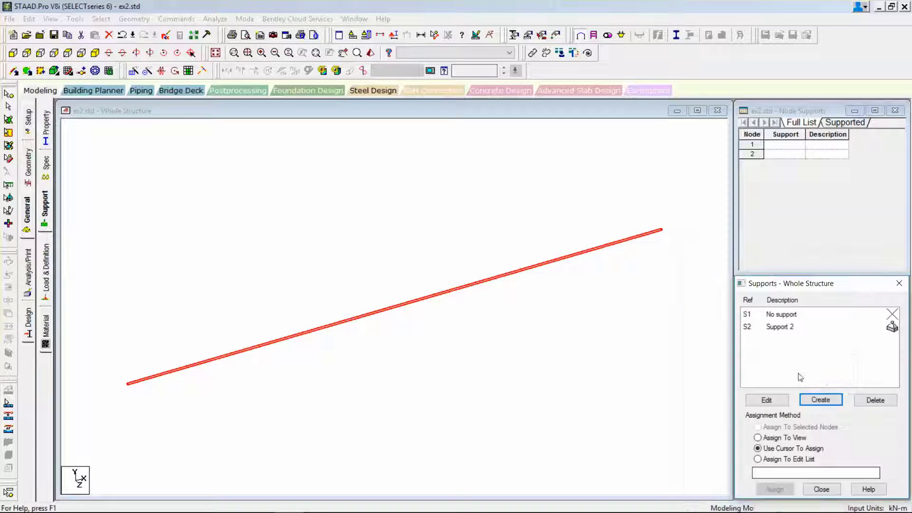
{"action": "left_click", "coordinate": [740, 500]}
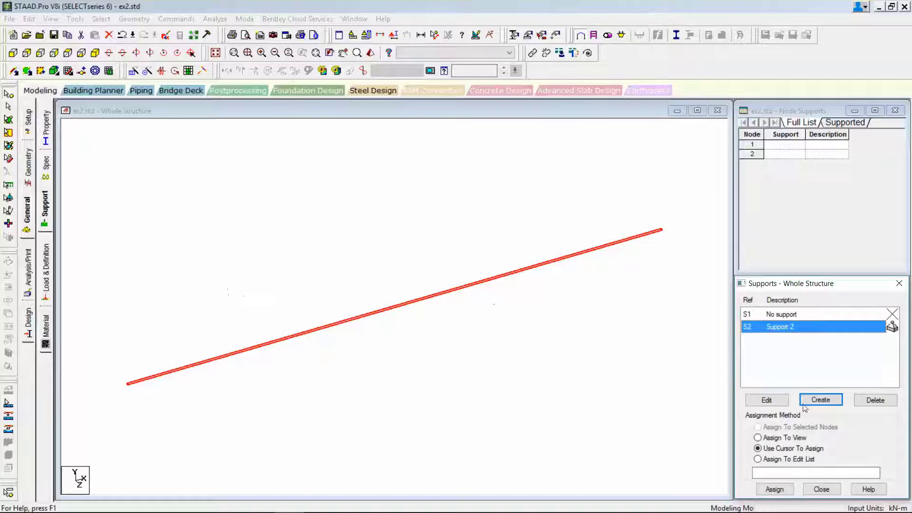
{"action": "left_click", "coordinate": [790, 438]}
{"action": "left_click", "coordinate": [774, 489]}
{"action": "left_click", "coordinate": [809, 418]}
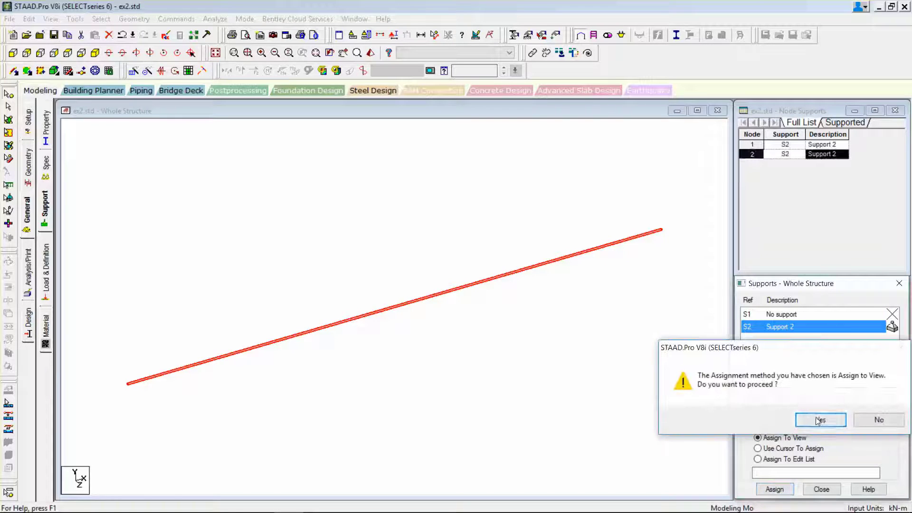
{"action": "left_click", "coordinate": [43, 283]}
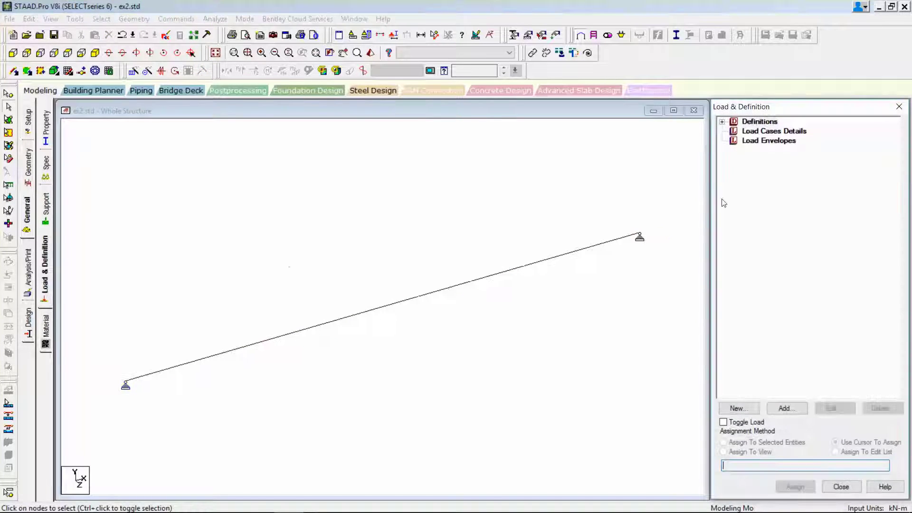
Create primary load case 1 titled DL.
{"action": "left_click", "coordinate": [762, 134]}
{"action": "left_click", "coordinate": [786, 411]}
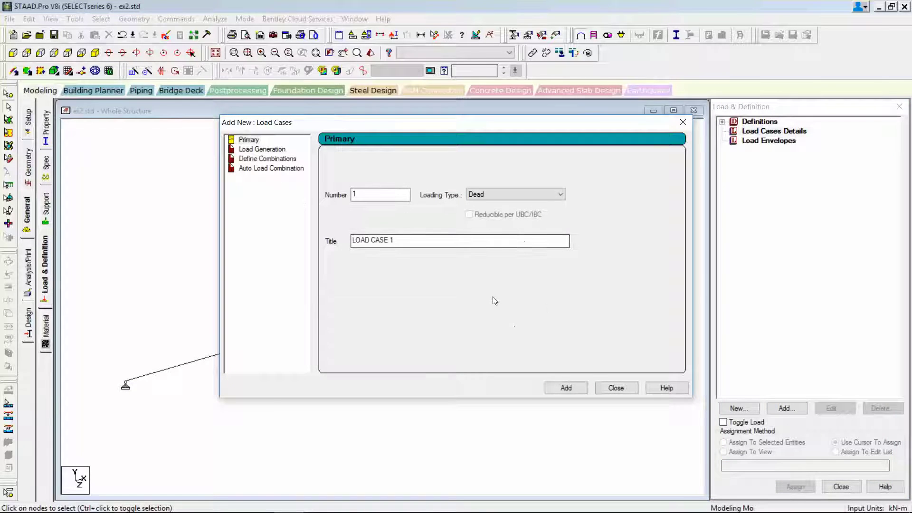
{"action": "left_click_drag", "start_coordinate": [417, 243], "coordinate": [293, 243]}
{"action": "type", "text": "DL"}
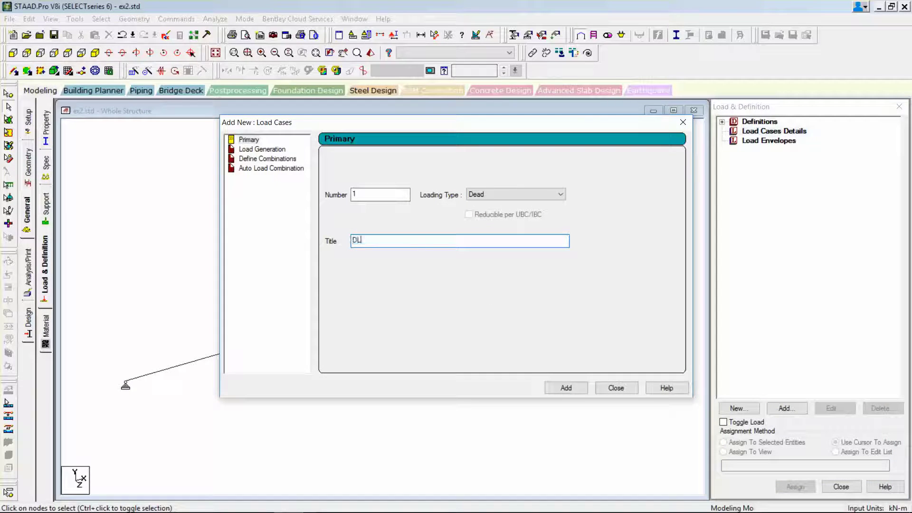
{"action": "left_click", "coordinate": [566, 388]}
{"action": "left_click", "coordinate": [615, 387]}
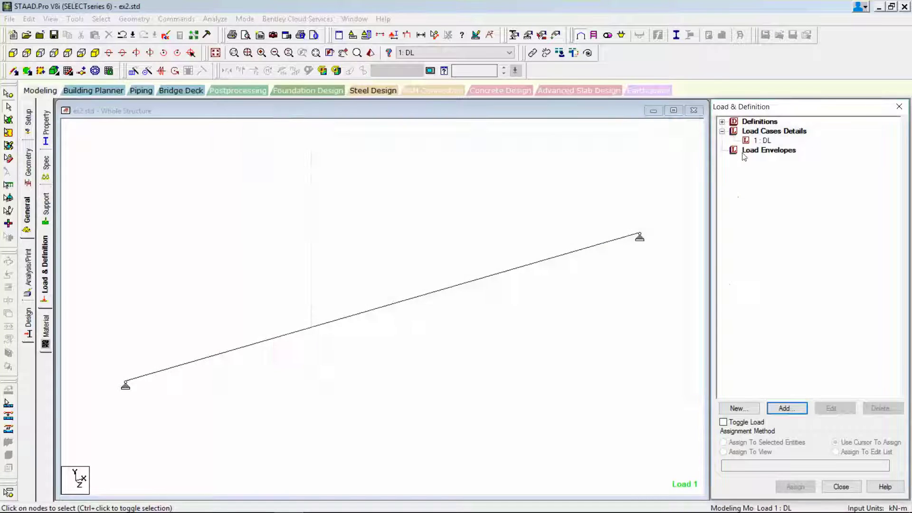
Add selfweight in -Y and a uniform -10 kN/m GY member load to case DL.
{"action": "left_click", "coordinate": [786, 409]}
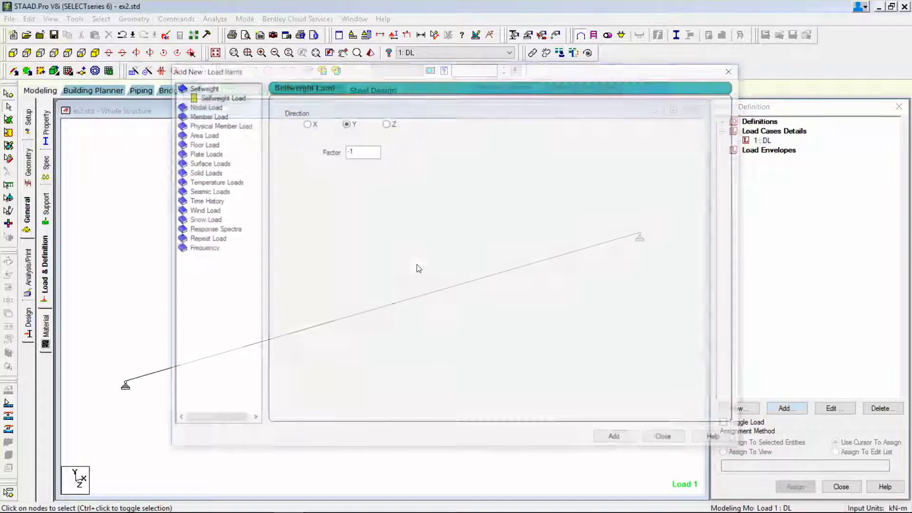
{"action": "left_click", "coordinate": [617, 439]}
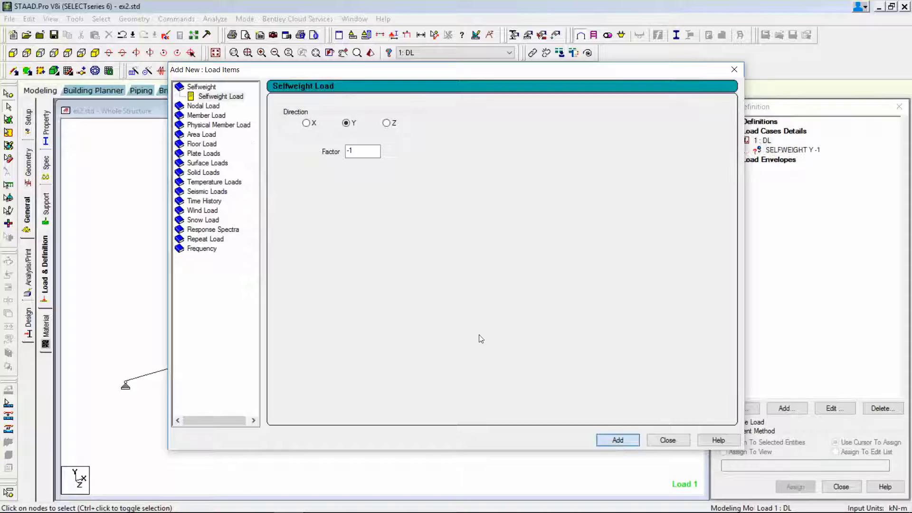
{"action": "left_click", "coordinate": [209, 115]}
{"action": "key", "text": "Tab"}
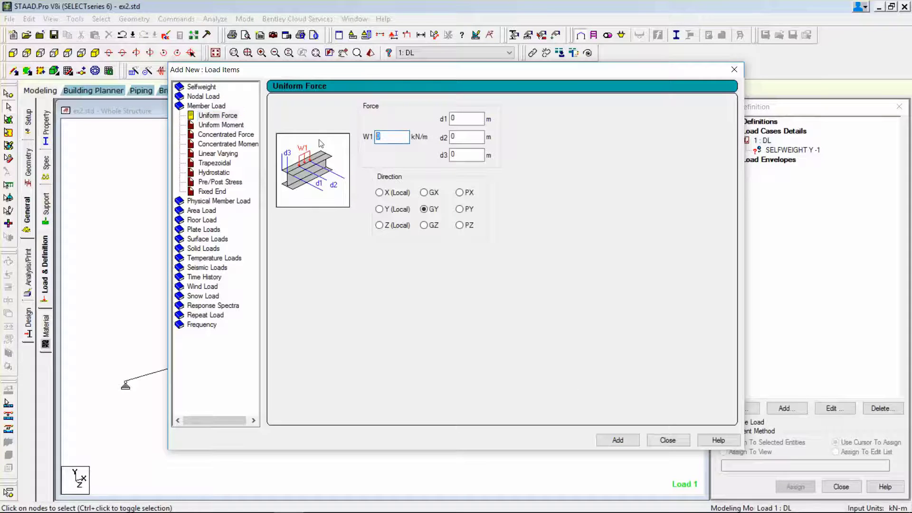
{"action": "type", "text": "-10"}
{"action": "left_click", "coordinate": [617, 439]}
{"action": "left_click", "coordinate": [667, 440]}
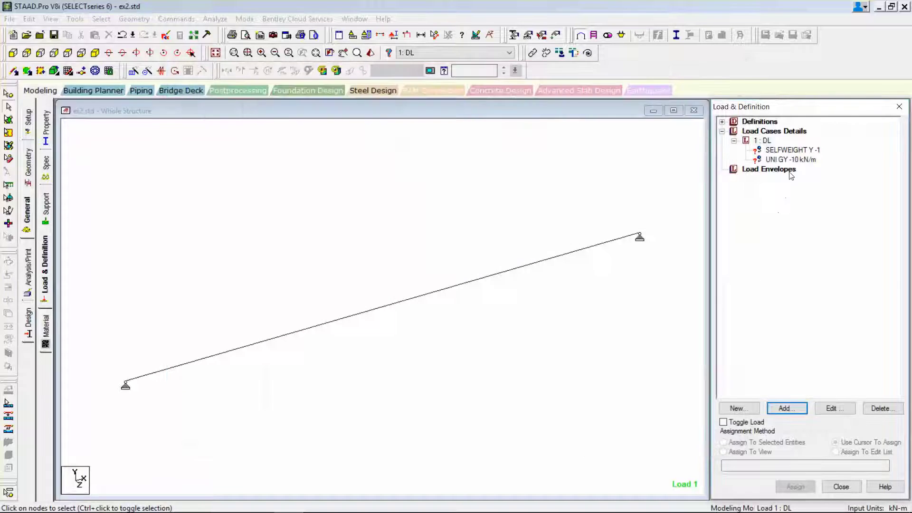
Assign the UNI GY -10 kN/m load to the beam.
{"action": "left_click", "coordinate": [791, 159]}
{"action": "left_click", "coordinate": [788, 487]}
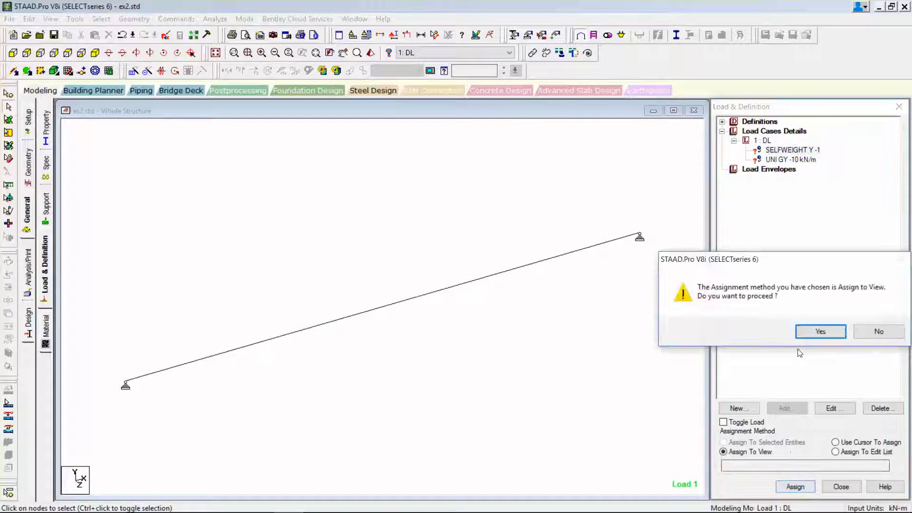
{"action": "left_click", "coordinate": [819, 330]}
{"action": "left_click", "coordinate": [796, 487]}
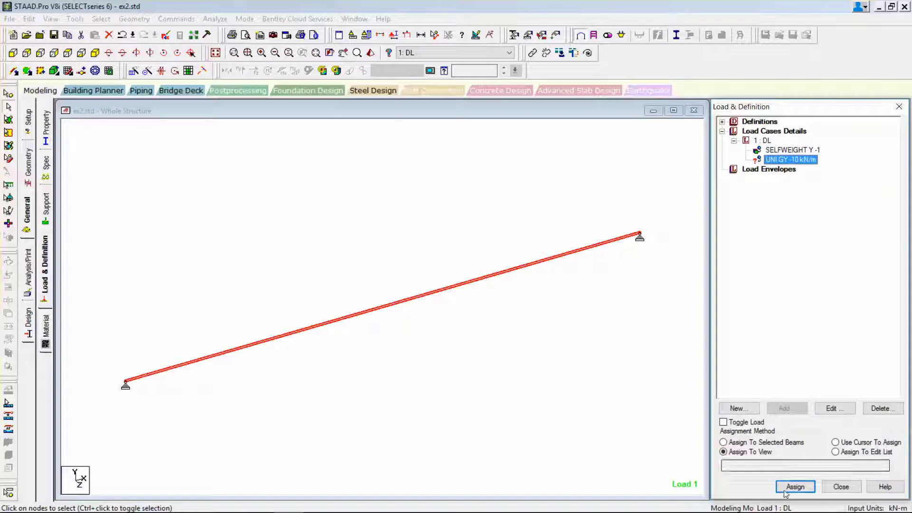
{"action": "left_click", "coordinate": [819, 331]}
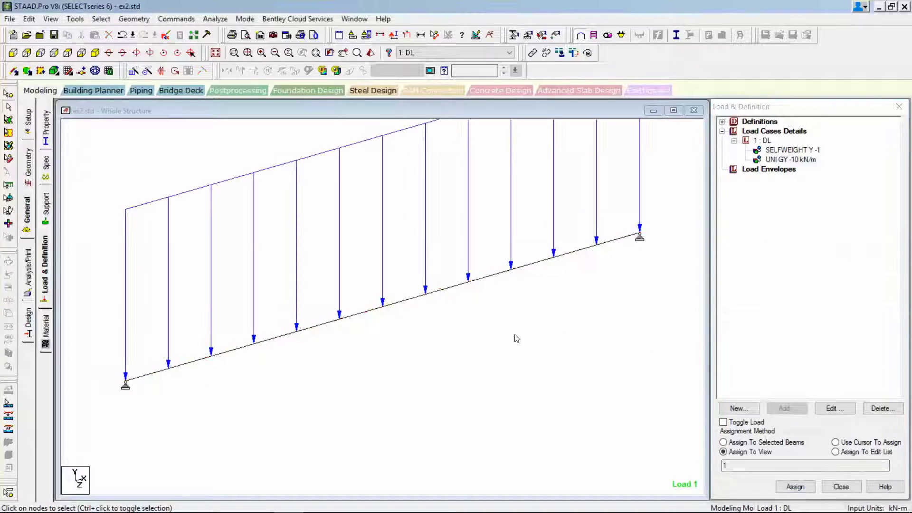
{"action": "left_click", "coordinate": [21, 274]}
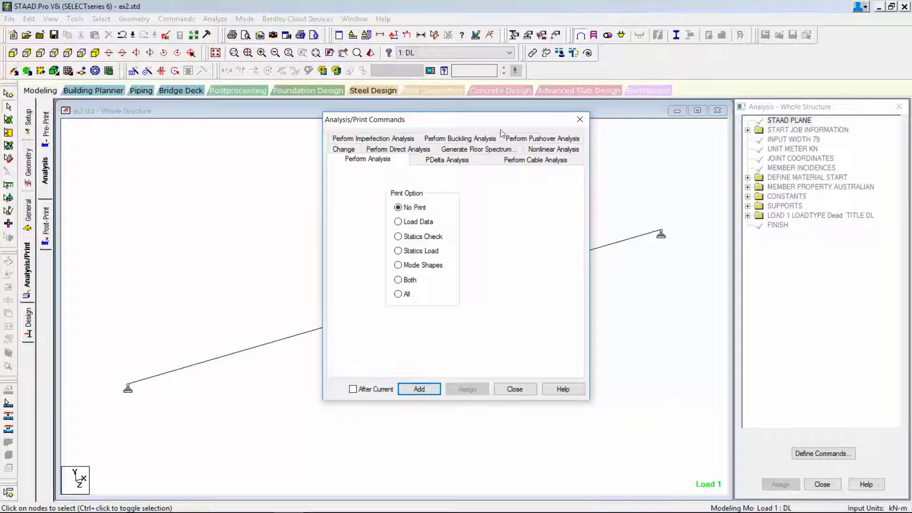
Add a PERFORM ANALYSIS command and set the steel design code to AS 4100.
{"action": "left_click", "coordinate": [419, 388]}
{"action": "left_click", "coordinate": [515, 389]}
{"action": "left_click", "coordinate": [28, 325]}
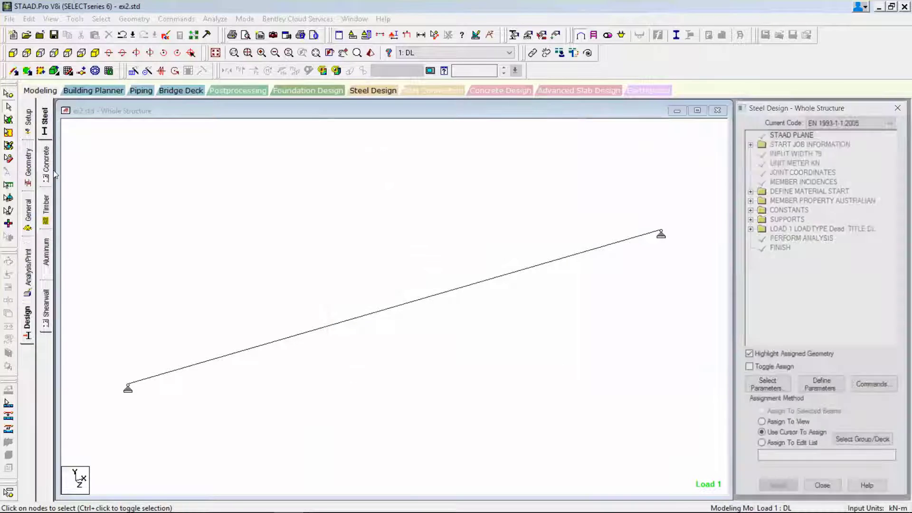
{"action": "left_click", "coordinate": [867, 123]}
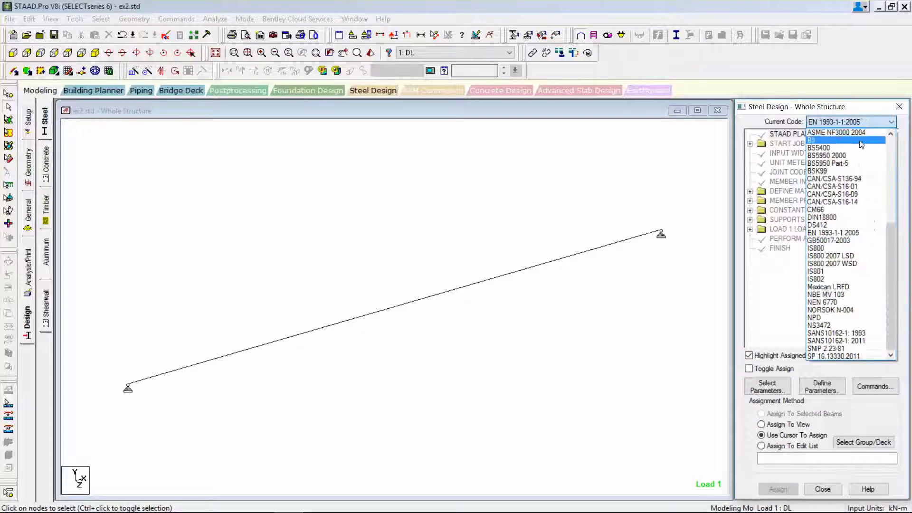
{"action": "left_click_drag", "start_coordinate": [892, 228], "coordinate": [890, 146]}
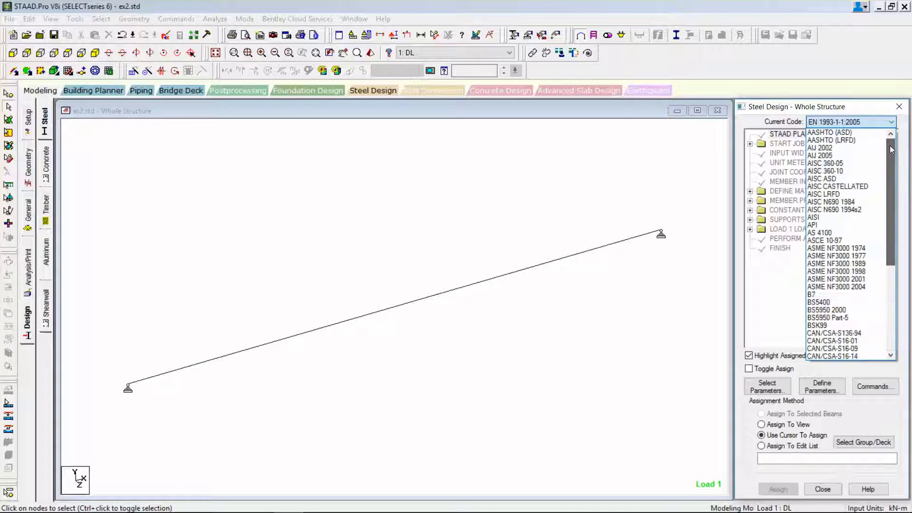
{"action": "left_click", "coordinate": [836, 230]}
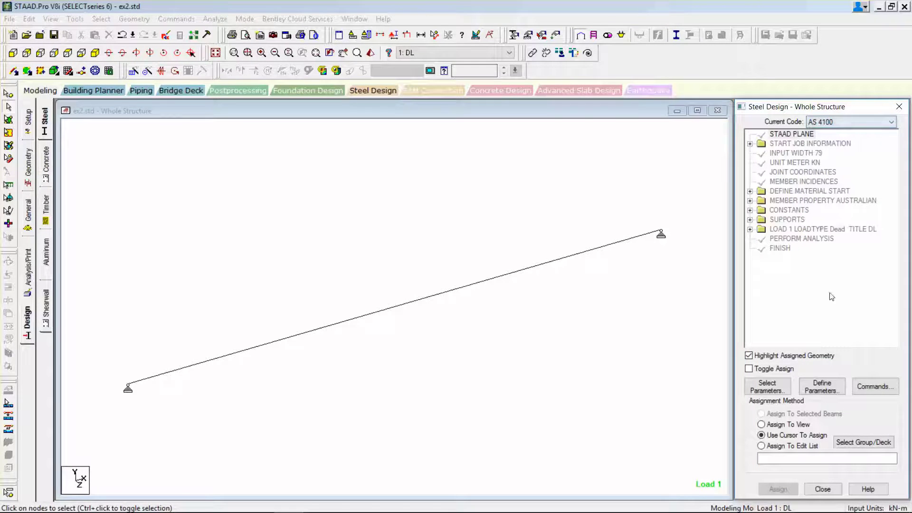
Open the AS 4100 design parameters and view the PBRACE brace location settings.
{"action": "left_click", "coordinate": [820, 386]}
{"action": "left_click_drag", "start_coordinate": [357, 230], "coordinate": [364, 282]}
{"action": "left_click", "coordinate": [312, 258]}
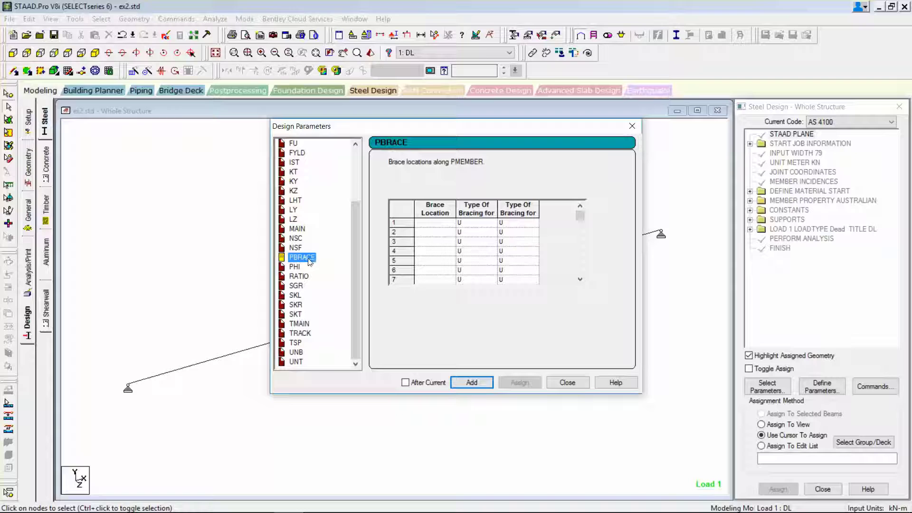
{"action": "left_click", "coordinate": [434, 242]}
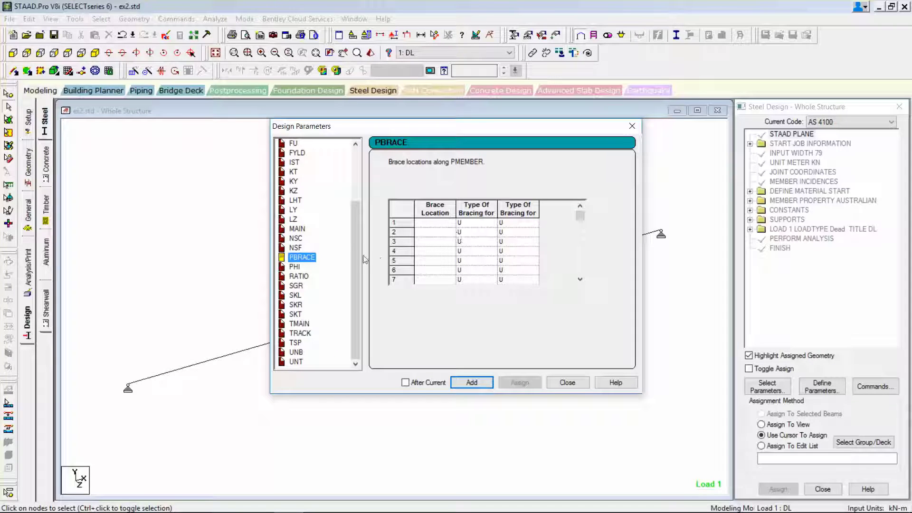
{"action": "left_click_drag", "start_coordinate": [357, 252], "coordinate": [364, 280]}
Open Help and navigate to AS 4100 topic 1B.8 Design Parameters.
{"action": "left_click", "coordinate": [616, 382]}
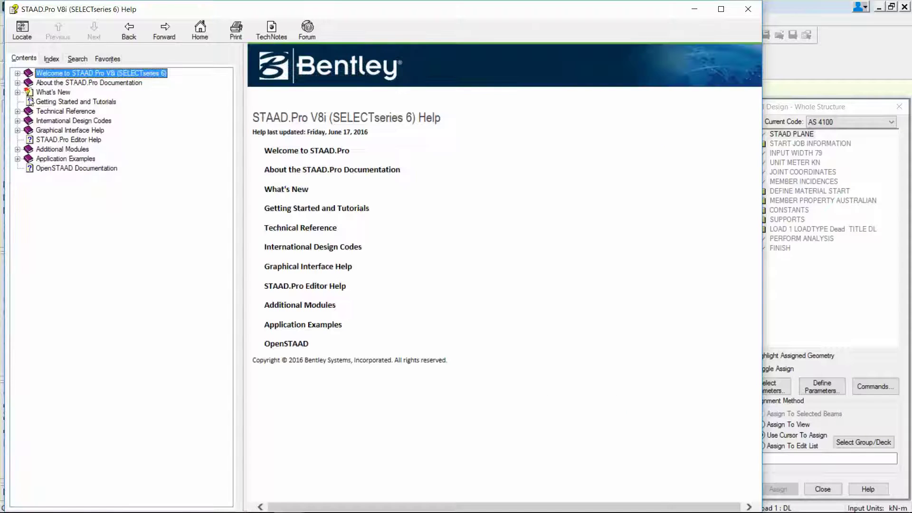
{"action": "left_click", "coordinate": [17, 121]}
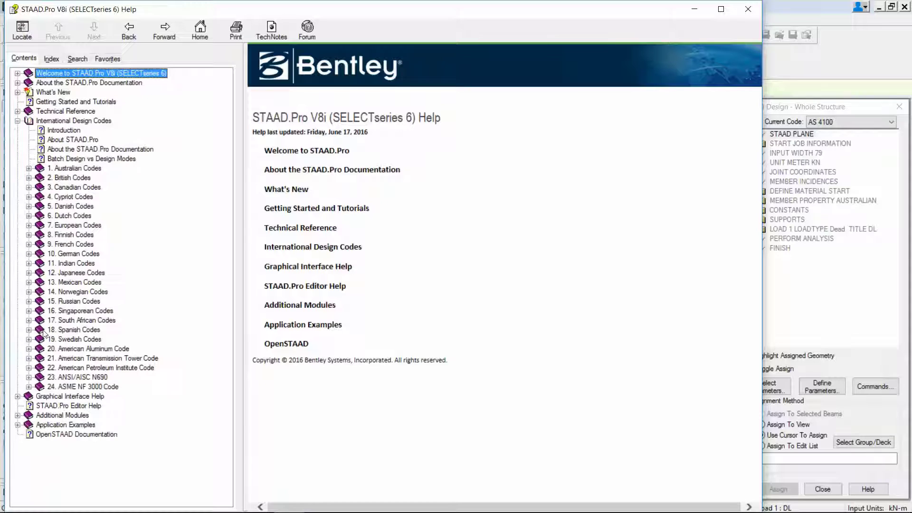
{"action": "left_click", "coordinate": [29, 169]}
{"action": "left_click", "coordinate": [41, 187]}
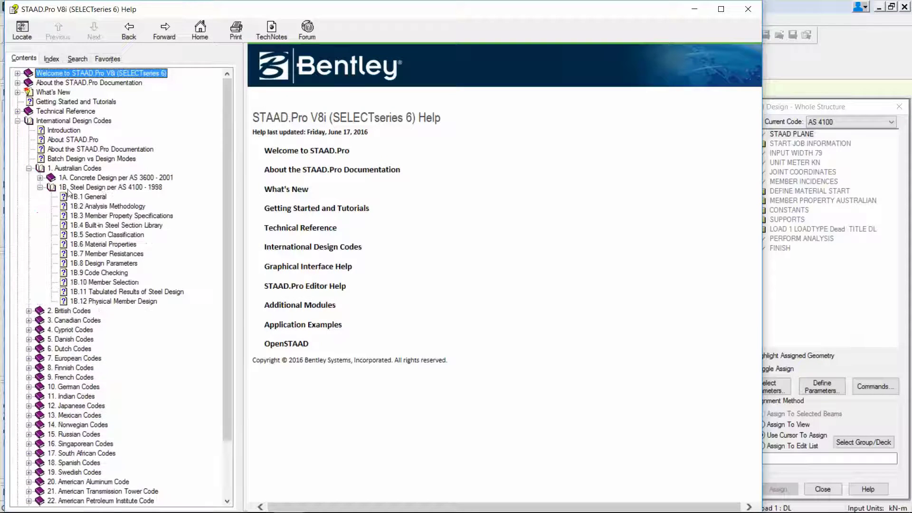
{"action": "left_click", "coordinate": [106, 264]}
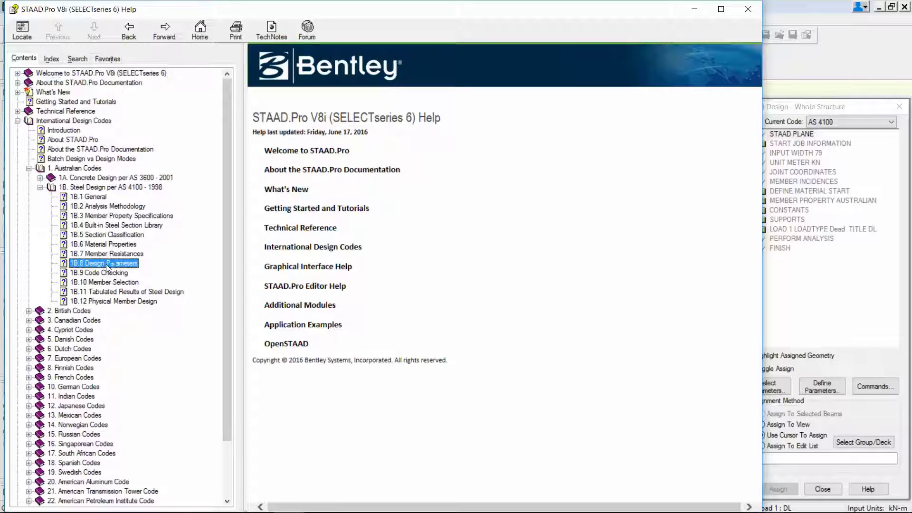
Read through topic 1B.12 Physical Member Design.
{"action": "scroll", "coordinate": [390, 254], "scroll_direction": "down", "scroll_amount": 10}
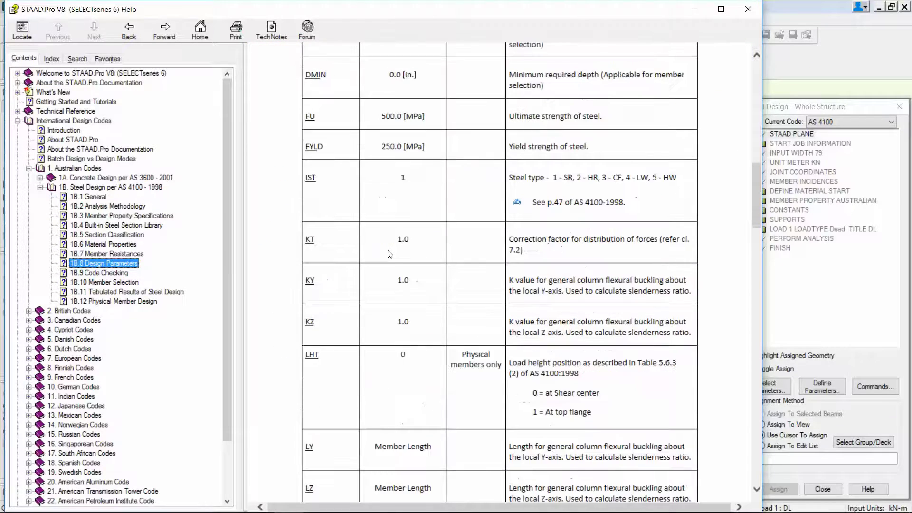
{"action": "scroll", "coordinate": [390, 254], "scroll_direction": "down", "scroll_amount": 15}
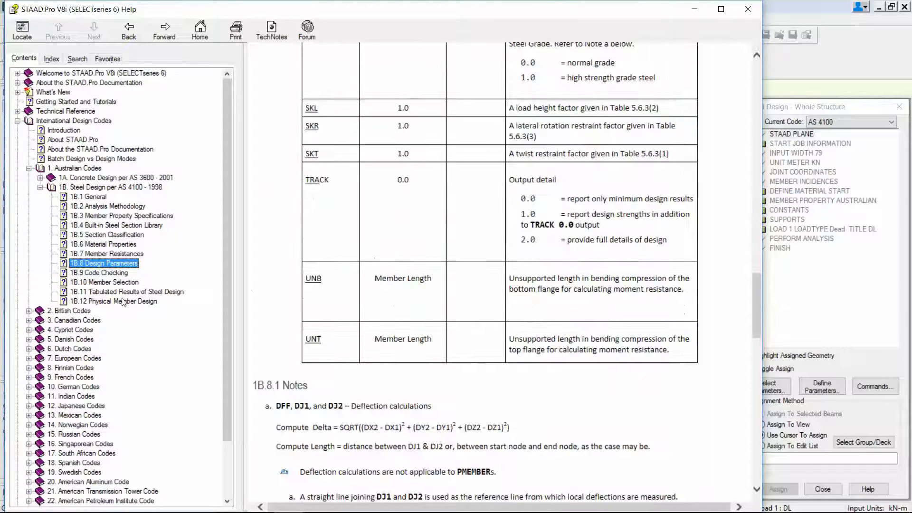
{"action": "left_click", "coordinate": [122, 302]}
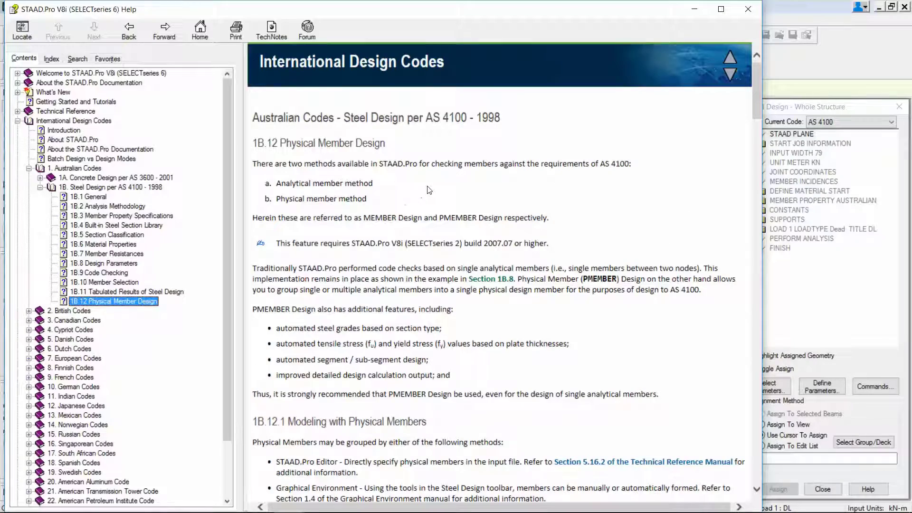
{"action": "scroll", "coordinate": [430, 190], "scroll_direction": "down", "scroll_amount": 20}
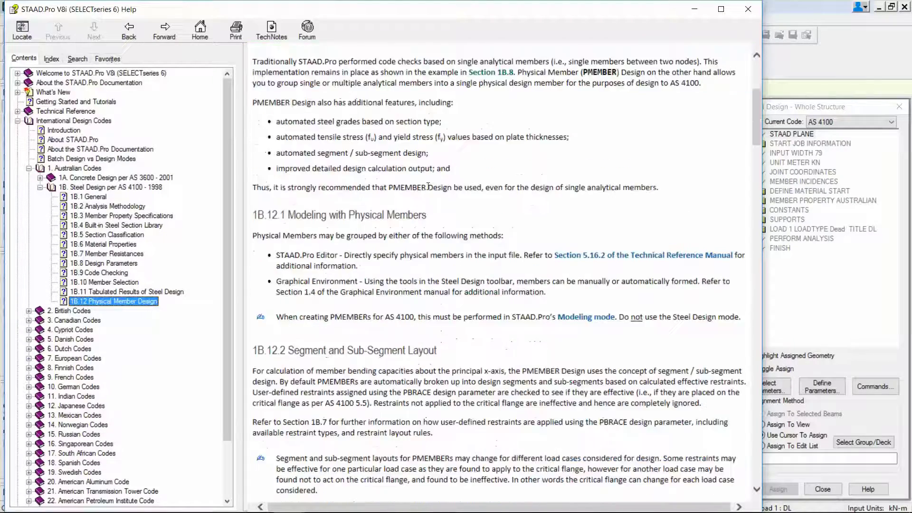
{"action": "scroll", "coordinate": [428, 187], "scroll_direction": "down", "scroll_amount": 15}
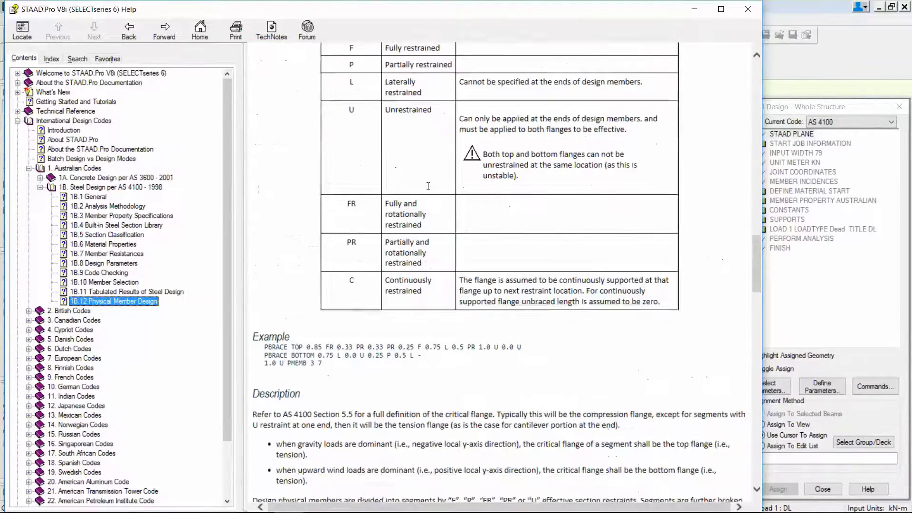
{"action": "scroll", "coordinate": [430, 190], "scroll_direction": "down", "scroll_amount": 10}
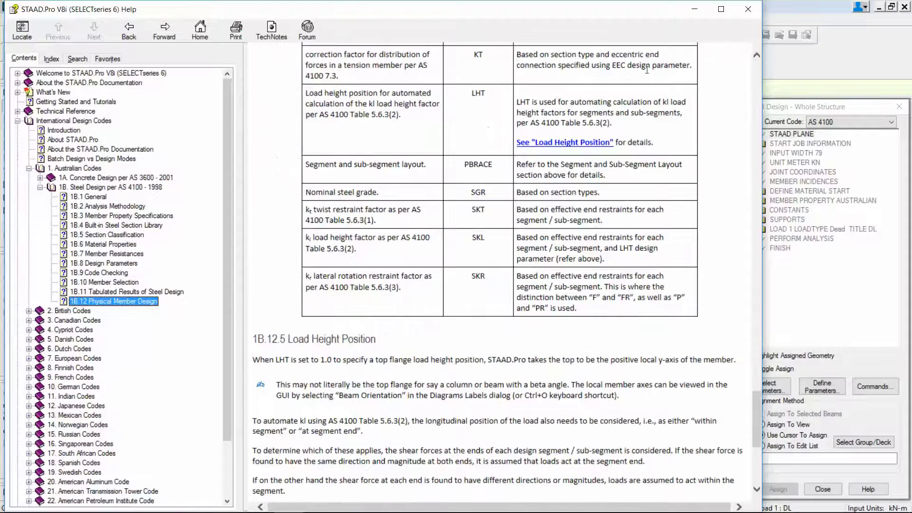
Close Help and add the CHECK CODE design command.
{"action": "left_click", "coordinate": [748, 10]}
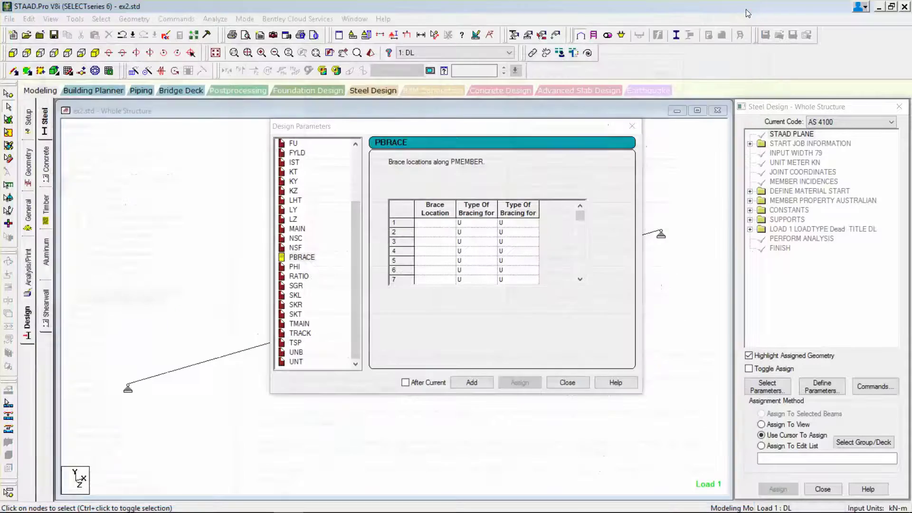
{"action": "left_click", "coordinate": [567, 383]}
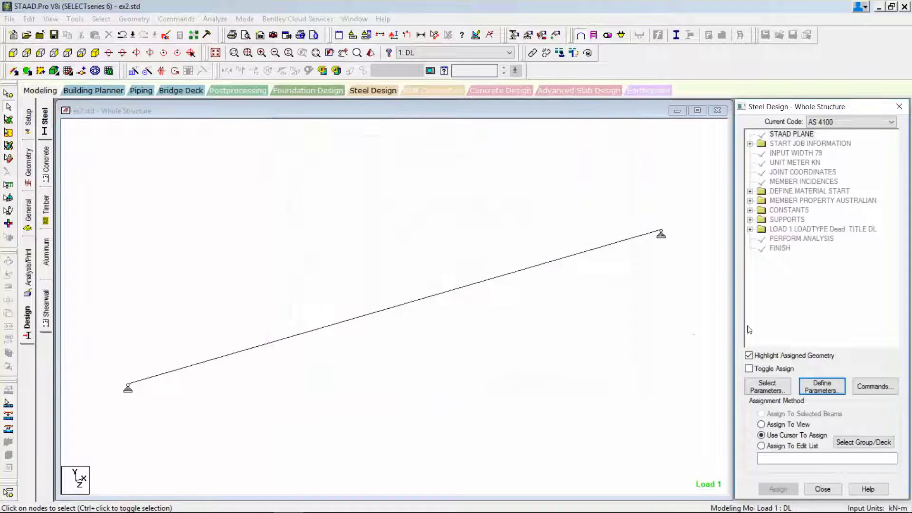
{"action": "left_click", "coordinate": [874, 387]}
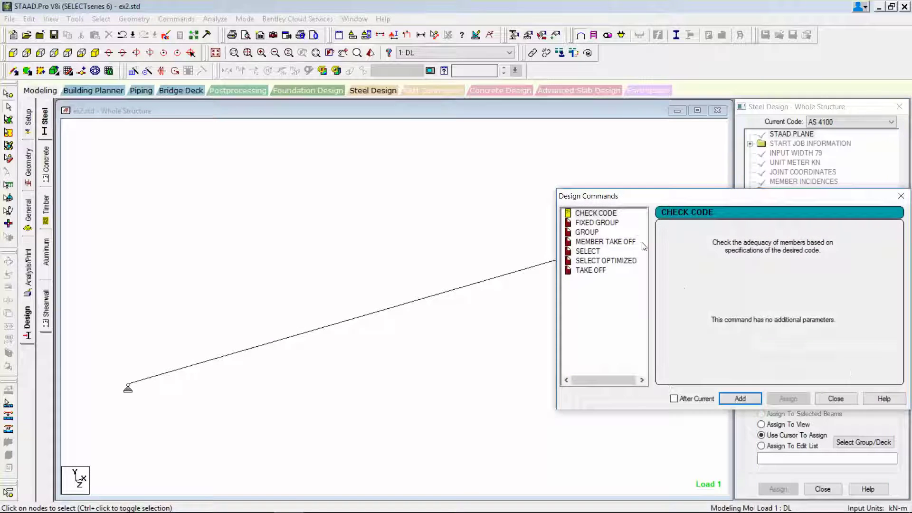
{"action": "left_click", "coordinate": [610, 214]}
{"action": "left_click", "coordinate": [691, 399]}
{"action": "left_click", "coordinate": [740, 399]}
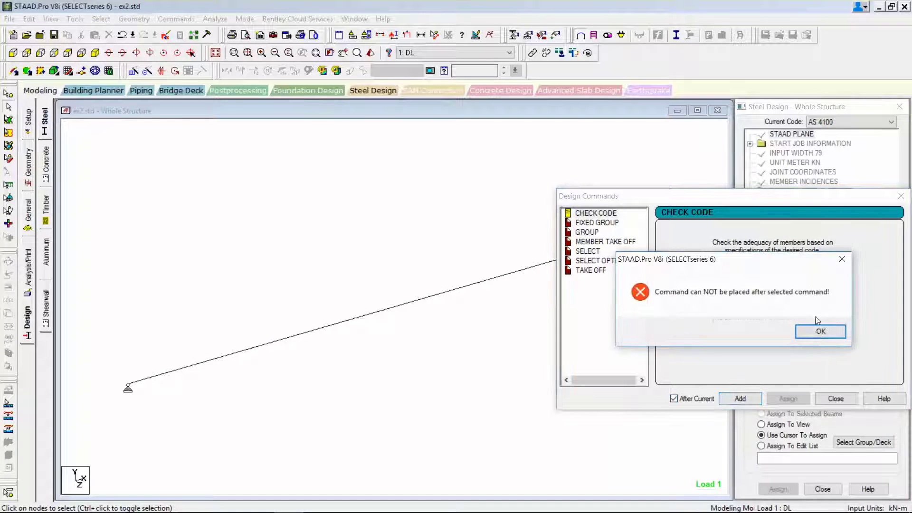
{"action": "left_click", "coordinate": [818, 334]}
{"action": "left_click", "coordinate": [750, 332]}
Assign CHECK CODE to the beam in view.
{"action": "left_click", "coordinate": [836, 399]}
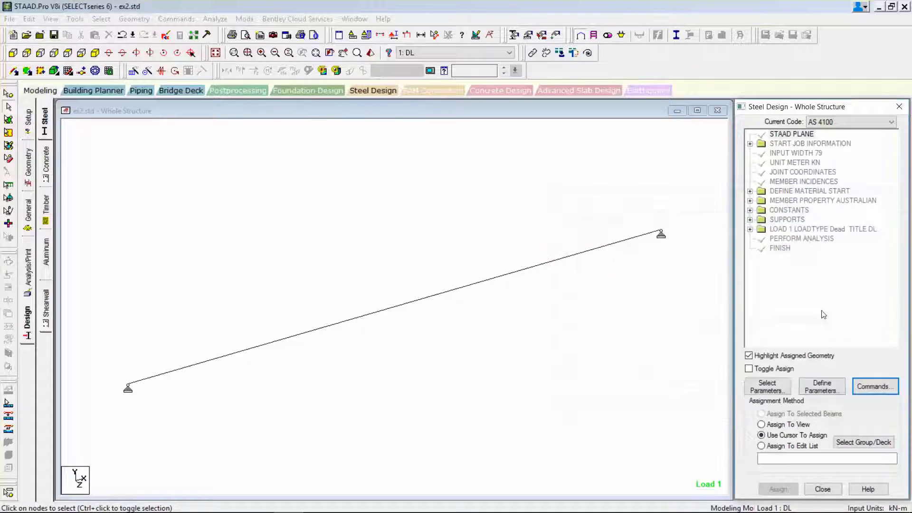
{"action": "left_click", "coordinate": [876, 388]}
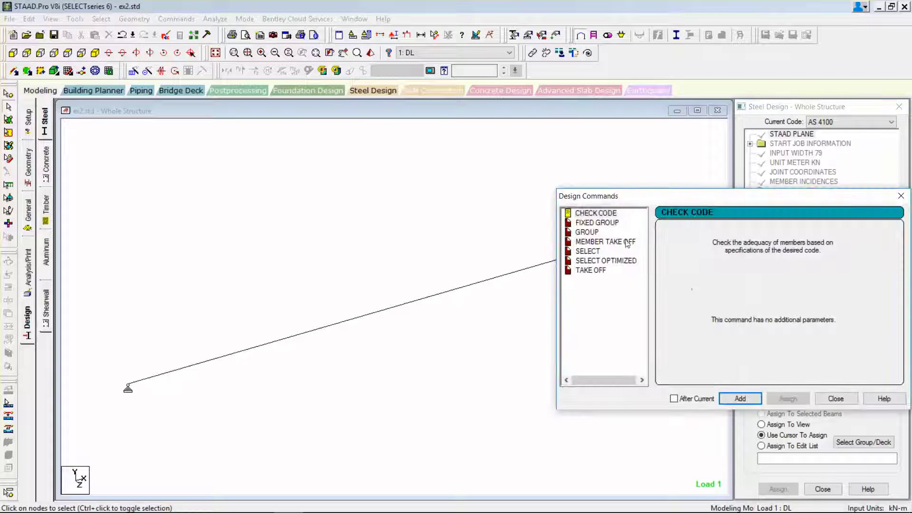
{"action": "left_click", "coordinate": [836, 399]}
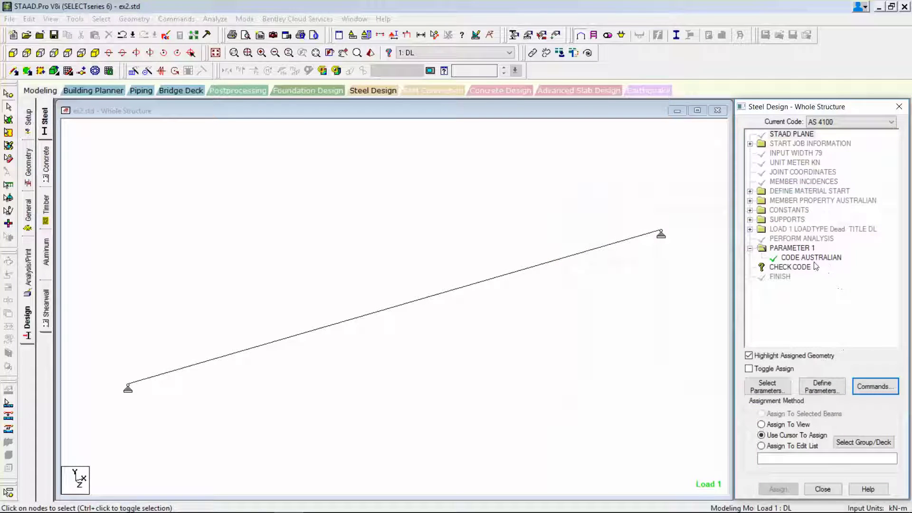
{"action": "left_click", "coordinate": [794, 267]}
{"action": "left_click", "coordinate": [789, 424]}
{"action": "left_click", "coordinate": [778, 489]}
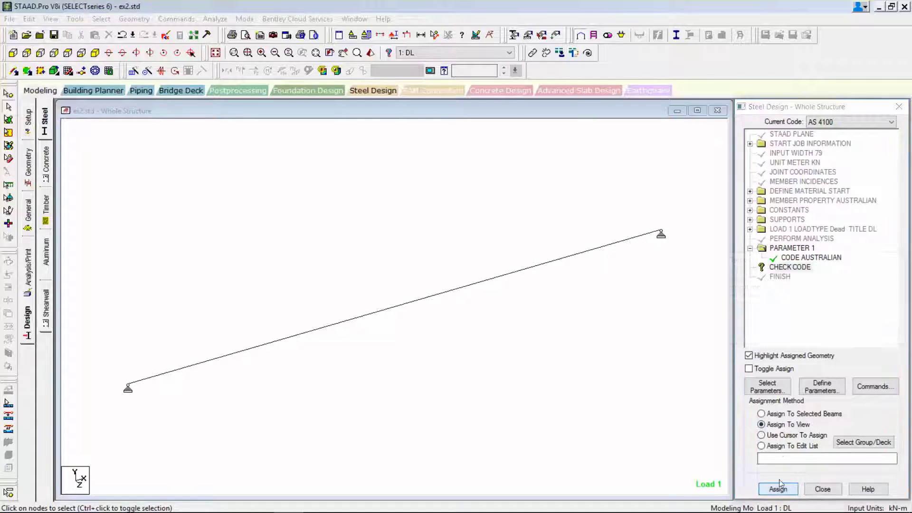
{"action": "left_click", "coordinate": [816, 330]}
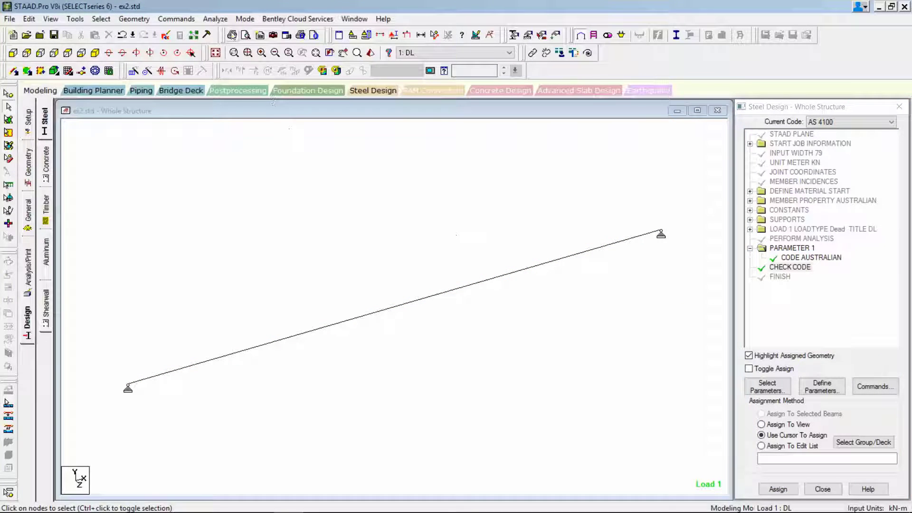
Save the model, run the analysis, and choose to go to post-processing.
{"action": "left_click", "coordinate": [215, 18]}
{"action": "left_click", "coordinate": [228, 30]}
{"action": "left_click", "coordinate": [384, 278]}
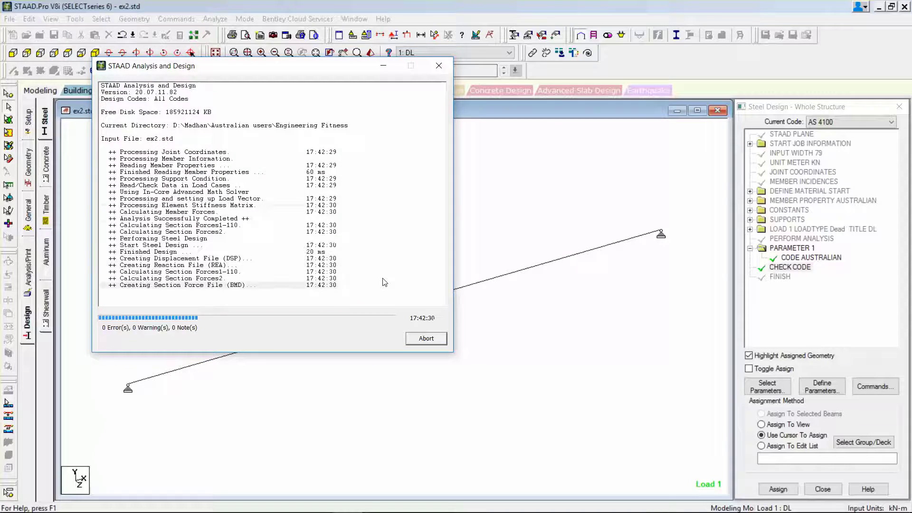
{"action": "left_click", "coordinate": [183, 330]}
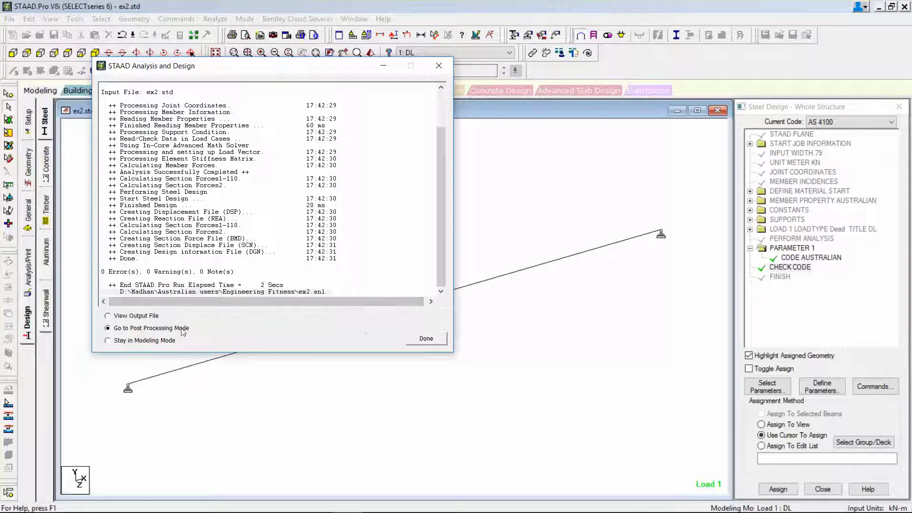
{"action": "left_click", "coordinate": [425, 339]}
Enter post-processing, review the node displacement summary, and show the beam in front elevation.
{"action": "left_click", "coordinate": [479, 355]}
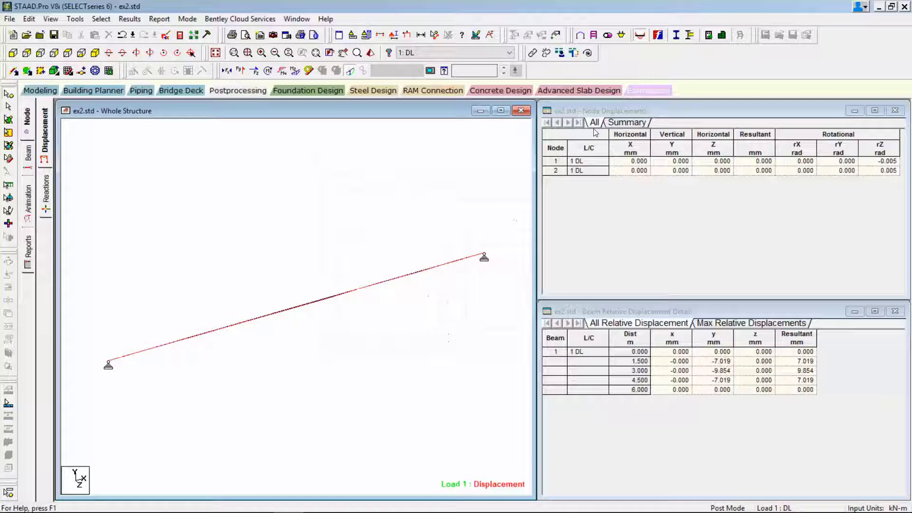
{"action": "left_click", "coordinate": [618, 123]}
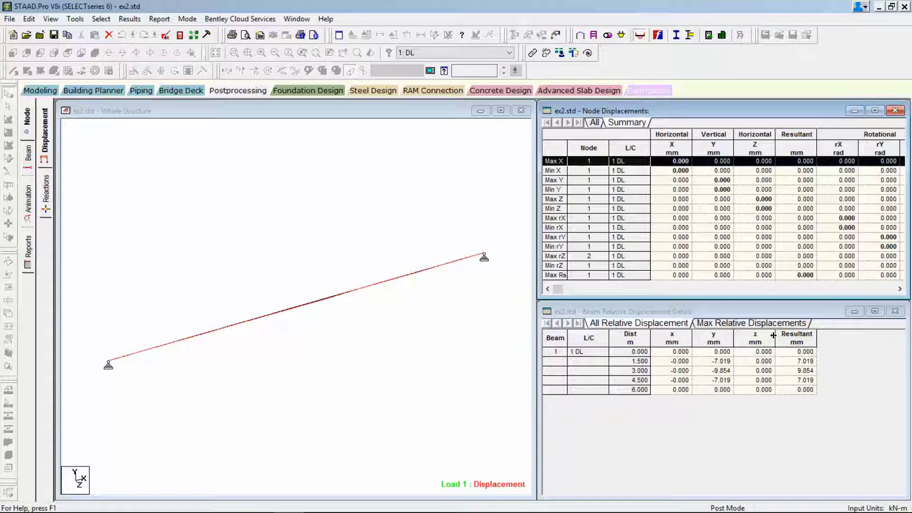
{"action": "left_click", "coordinate": [275, 257]}
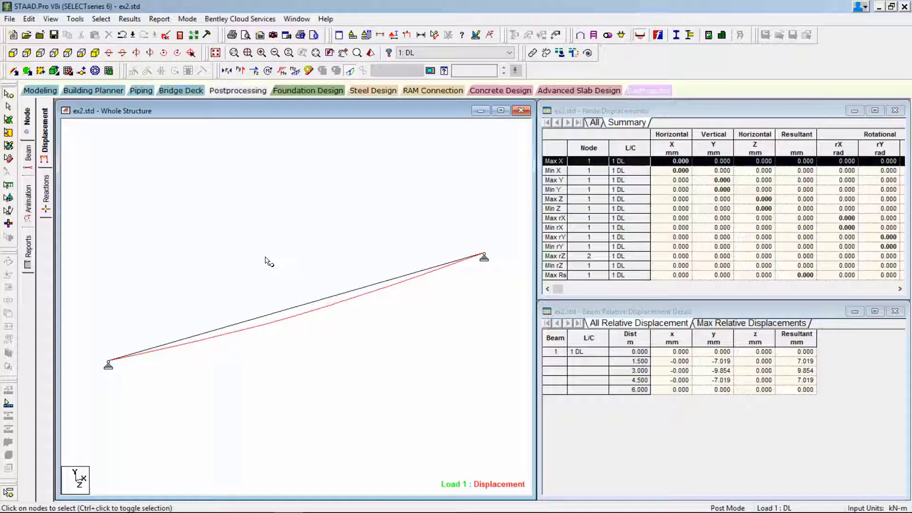
{"action": "left_click", "coordinate": [12, 52]}
Label the maximum resultant displacement (9.854) on the deflected beam.
{"action": "left_click", "coordinate": [129, 18]}
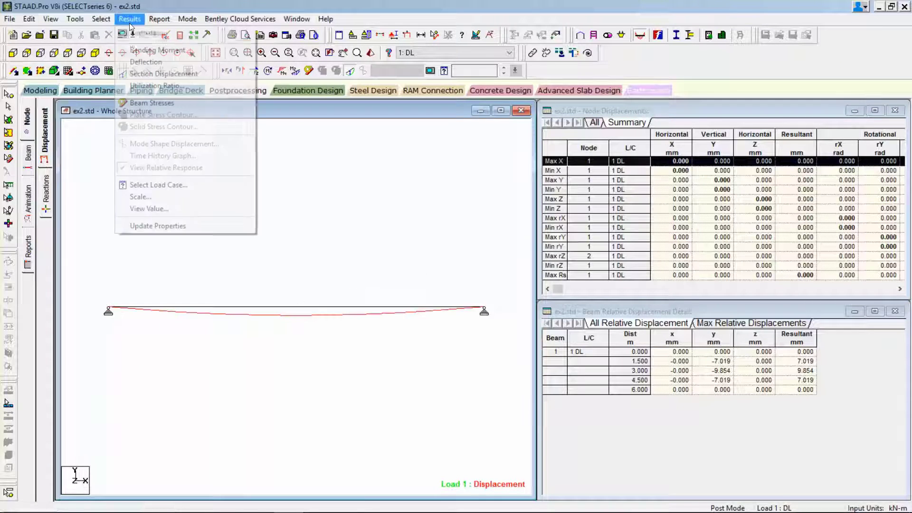
{"action": "left_click", "coordinate": [150, 208]}
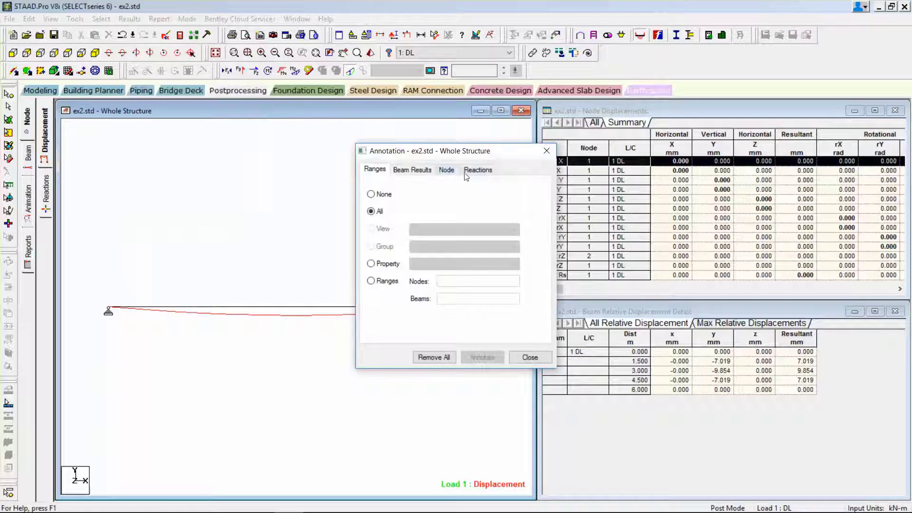
{"action": "left_click", "coordinate": [411, 170]}
{"action": "left_click", "coordinate": [398, 292]}
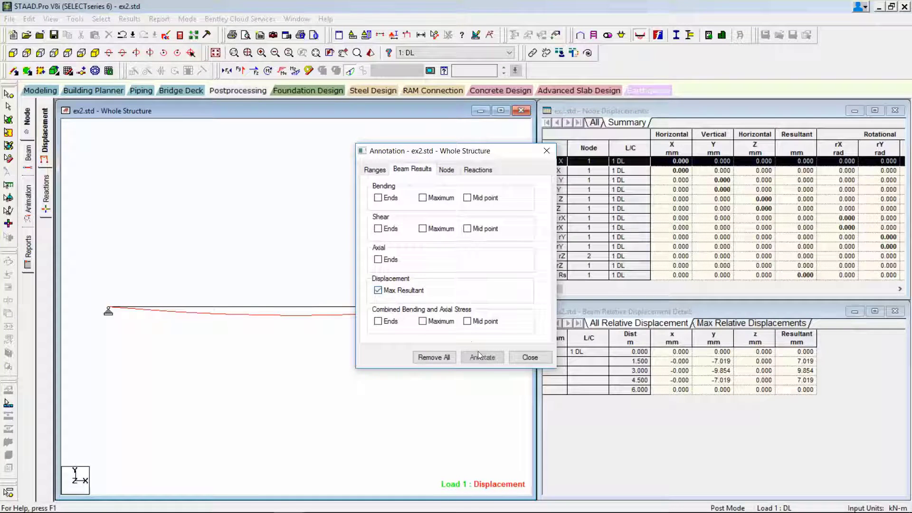
{"action": "left_click", "coordinate": [483, 358]}
{"action": "left_click", "coordinate": [530, 358]}
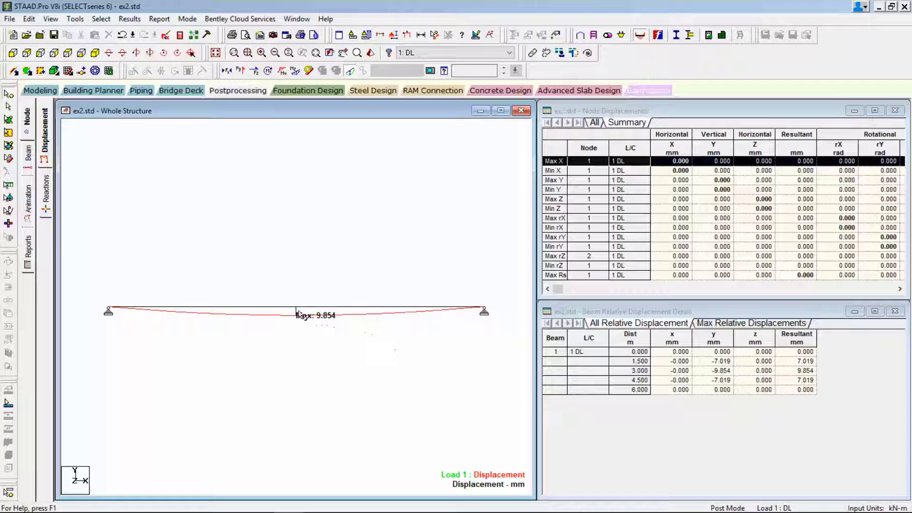
{"action": "left_click", "coordinate": [28, 162]}
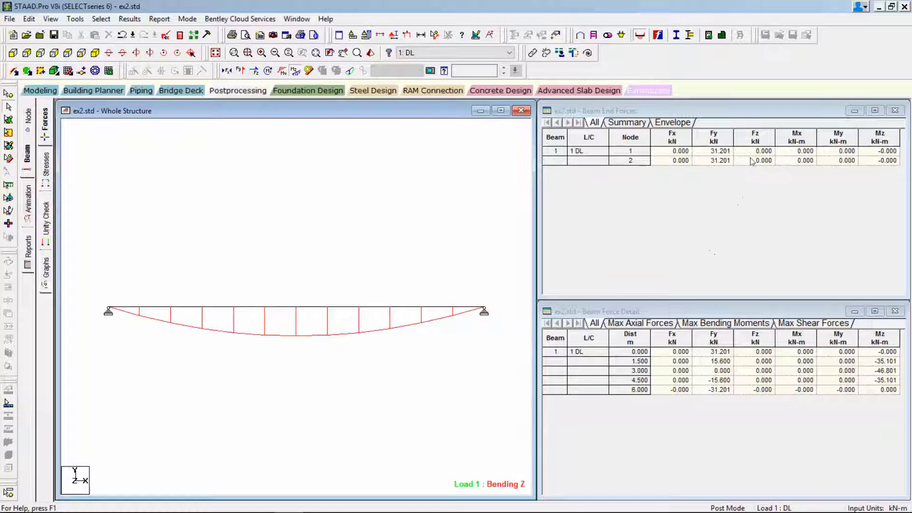
Label bending moments at the ends, maximum and mid point (Max: -46.801).
{"action": "left_click", "coordinate": [129, 19]}
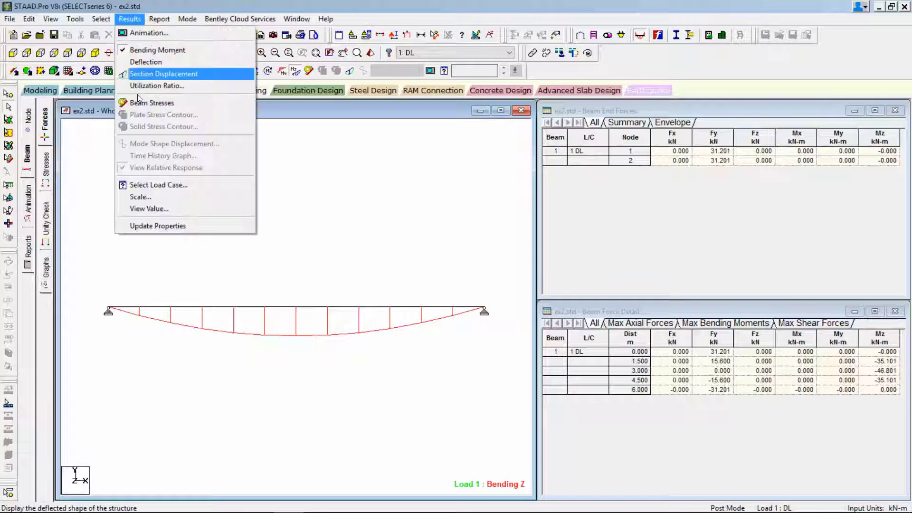
{"action": "left_click", "coordinate": [148, 209]}
{"action": "left_click", "coordinate": [426, 171]}
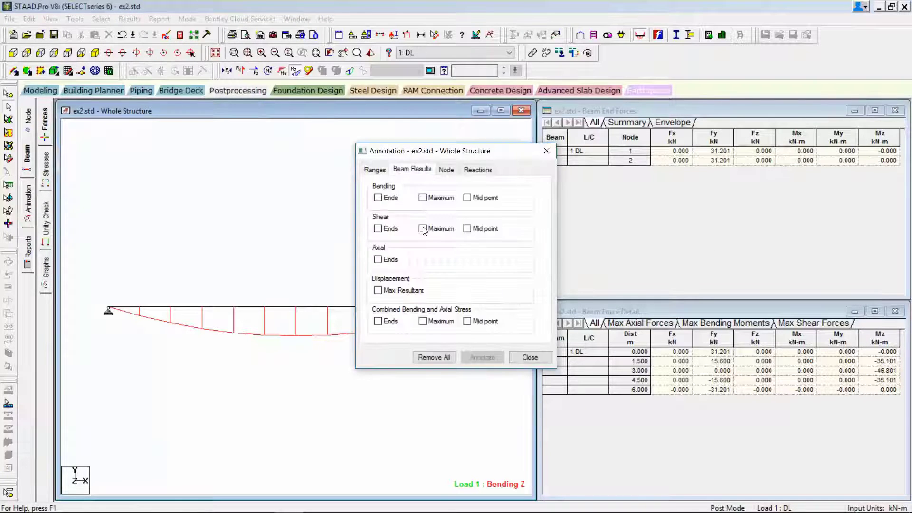
{"action": "left_click", "coordinate": [424, 198]}
{"action": "left_click", "coordinate": [390, 197]}
{"action": "left_click", "coordinate": [468, 197]}
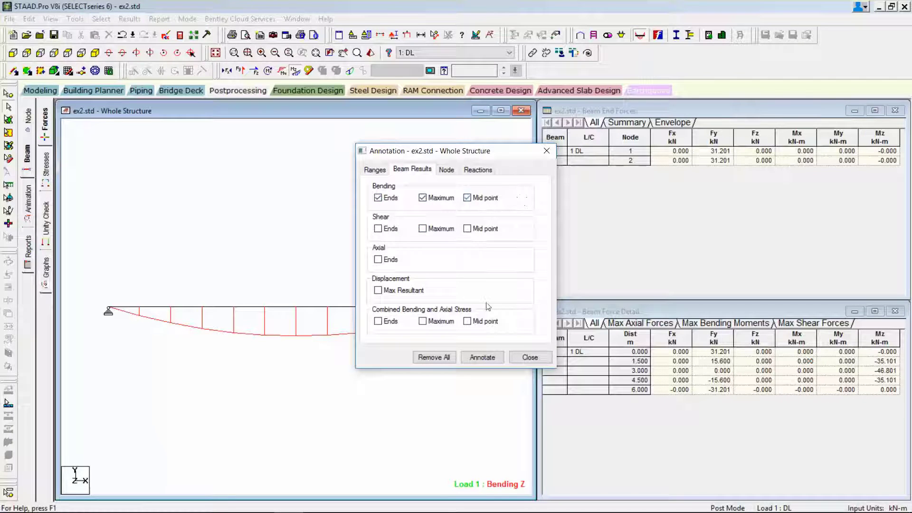
{"action": "left_click", "coordinate": [489, 359]}
{"action": "left_click", "coordinate": [529, 358]}
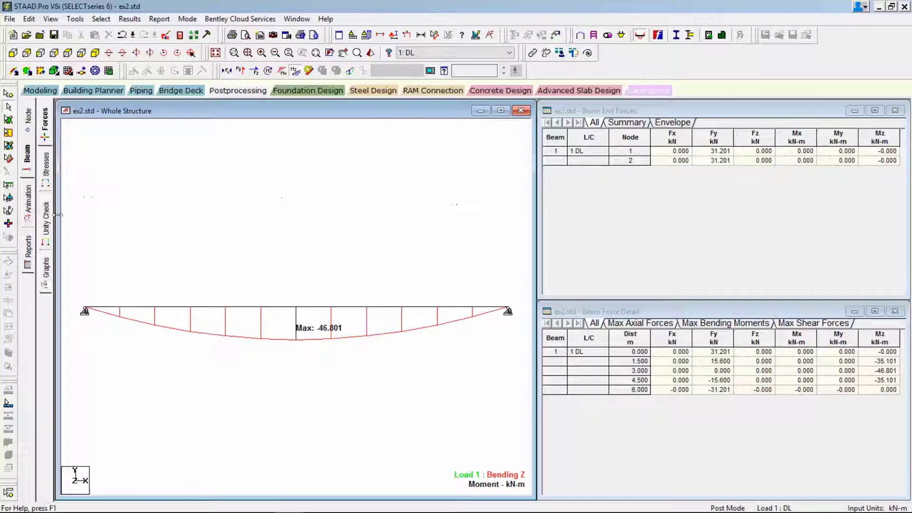
Check beam 1's unity ratio of 0.588 and open the ex2.anl output report.
{"action": "left_click", "coordinate": [49, 230]}
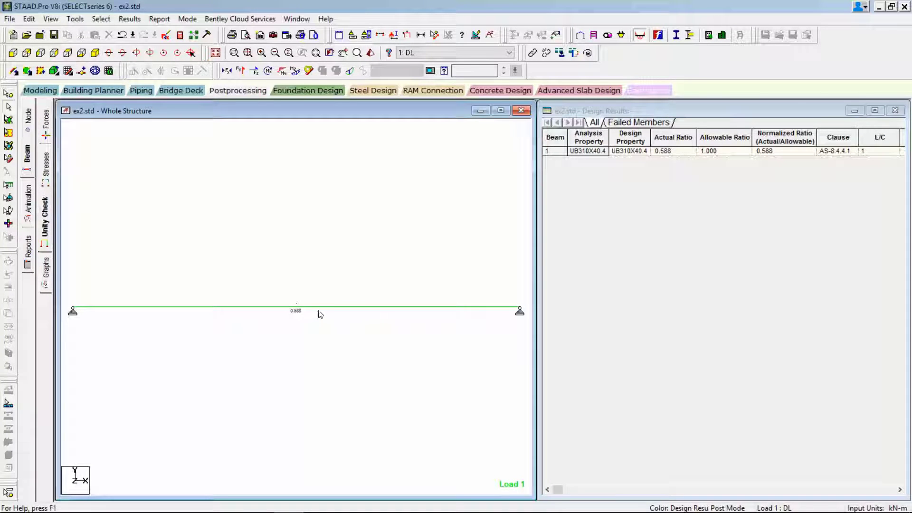
{"action": "left_click", "coordinate": [553, 152]}
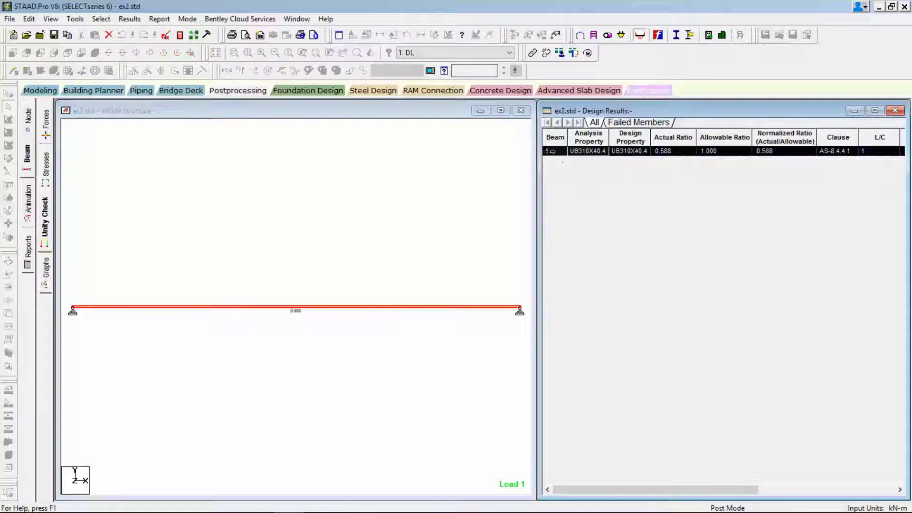
{"action": "left_click", "coordinate": [425, 153]}
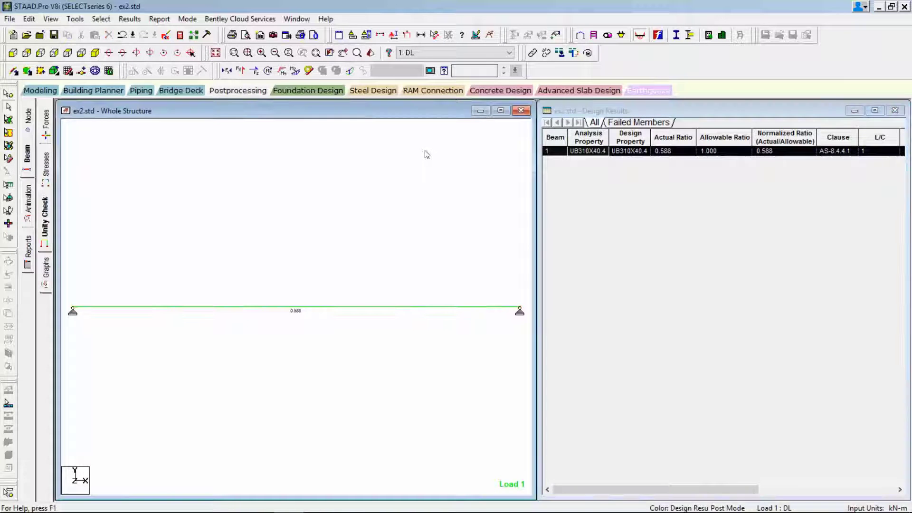
{"action": "left_click", "coordinate": [179, 35]}
Review member 1's AS4100 result lines (UB310X40.4 passes, ratio 0.588), then close the report.
{"action": "left_click", "coordinate": [44, 77]}
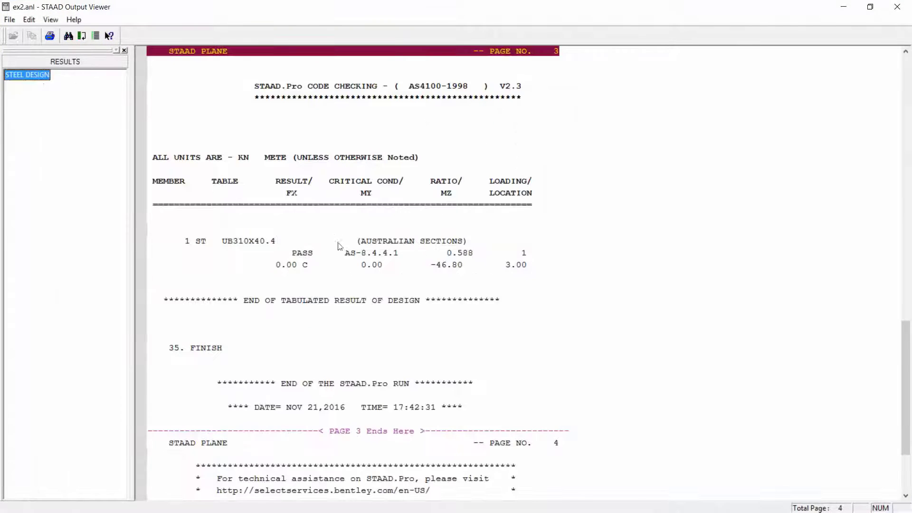
{"action": "left_click_drag", "start_coordinate": [318, 245], "coordinate": [324, 267]}
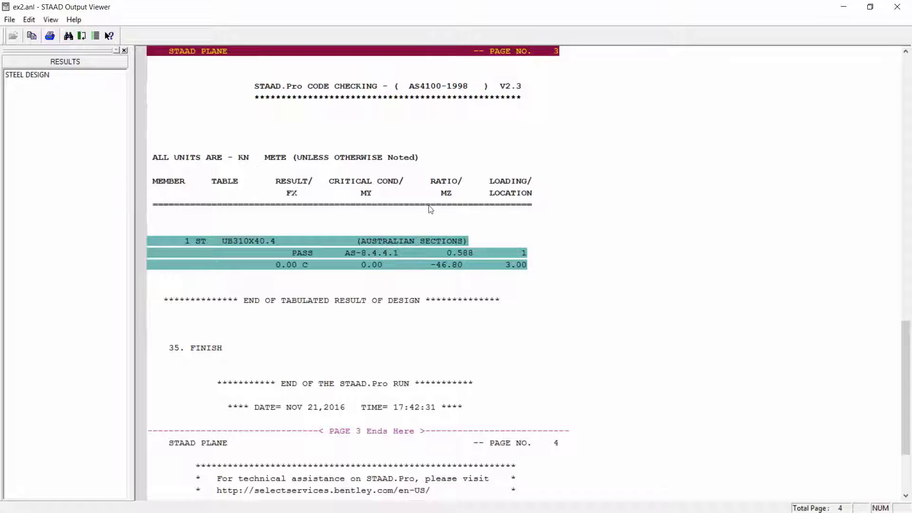
{"action": "left_click", "coordinate": [450, 255]}
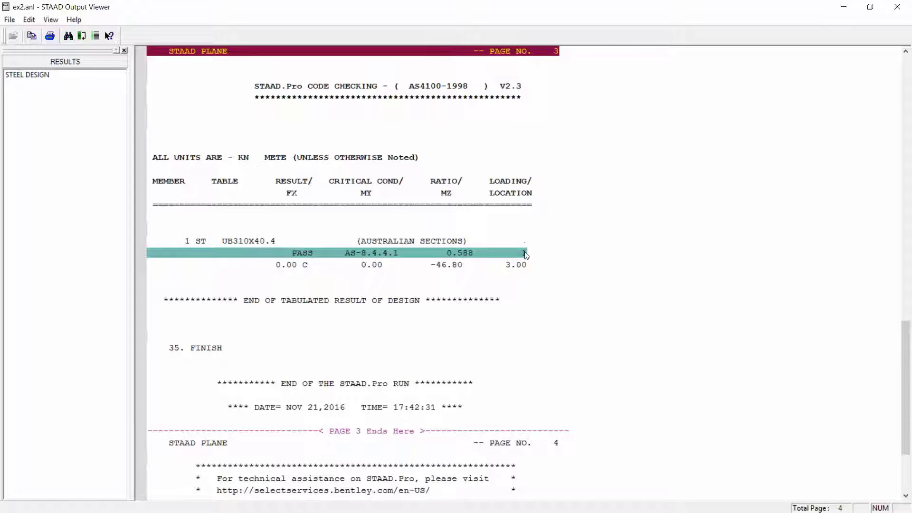
{"action": "left_click", "coordinate": [522, 267]}
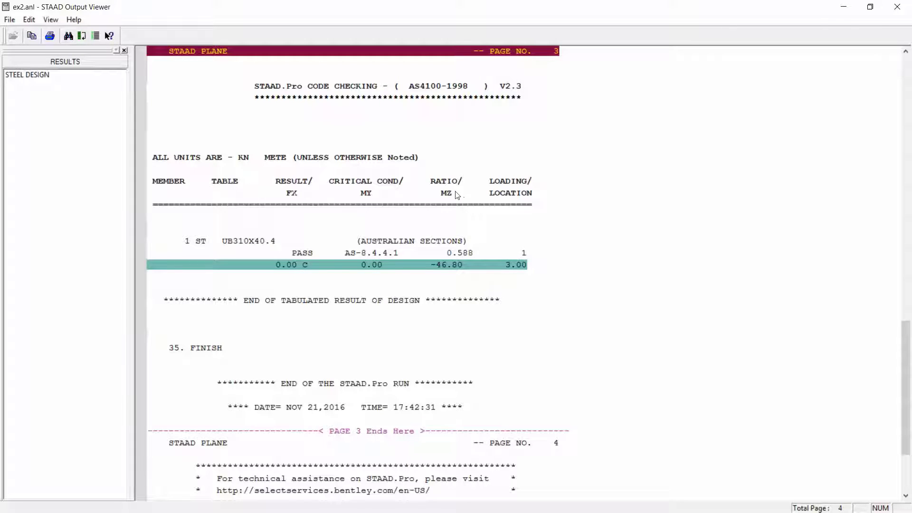
{"action": "left_click", "coordinate": [625, 191]}
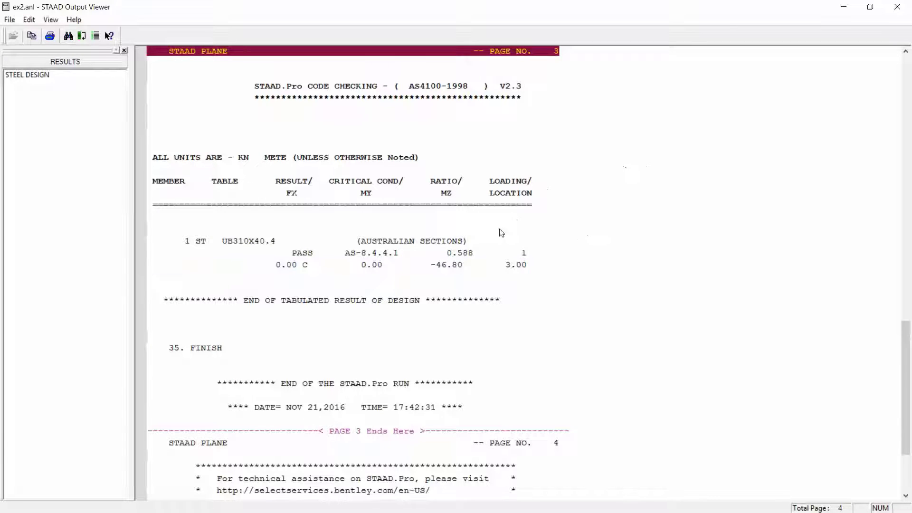
{"action": "left_click_drag", "start_coordinate": [492, 241], "coordinate": [492, 264]}
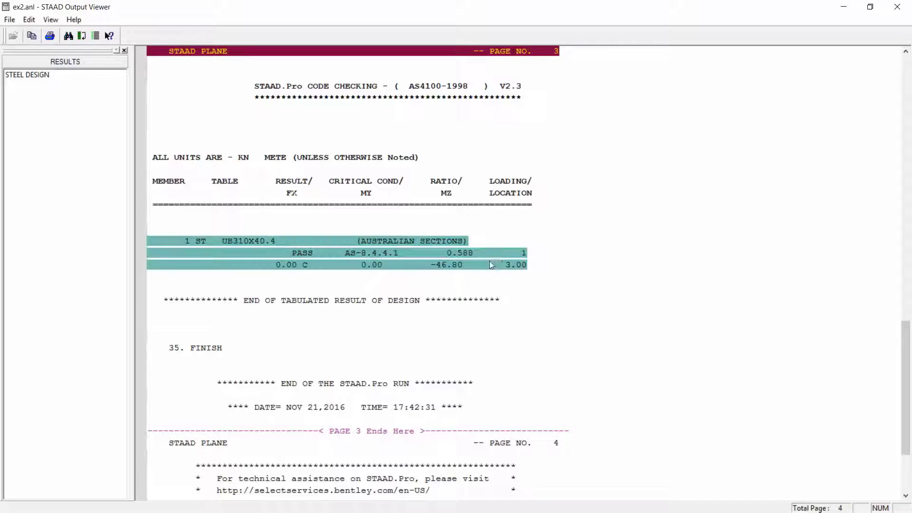
{"action": "left_click", "coordinate": [897, 7]}
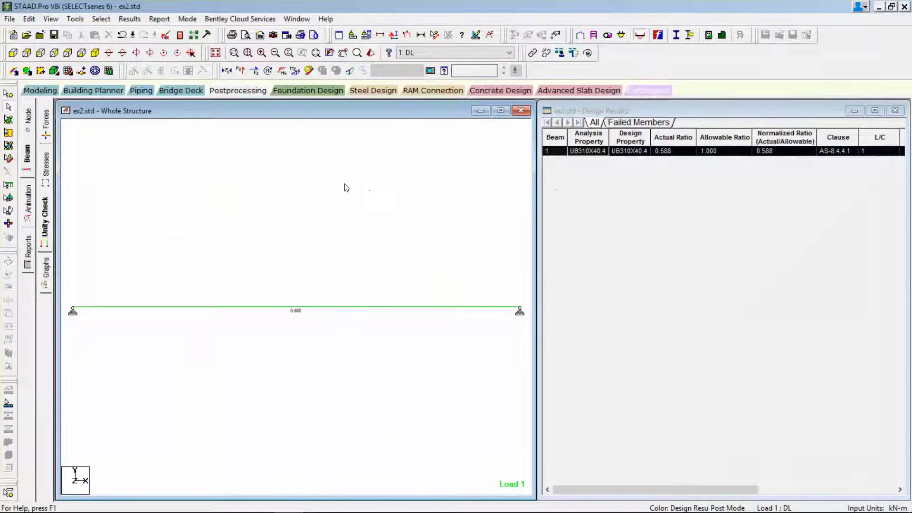
Delete the existing CHECK CODE command from PARAMETER 1 in the AS 4100 steel design tree.
{"action": "left_click", "coordinate": [41, 91]}
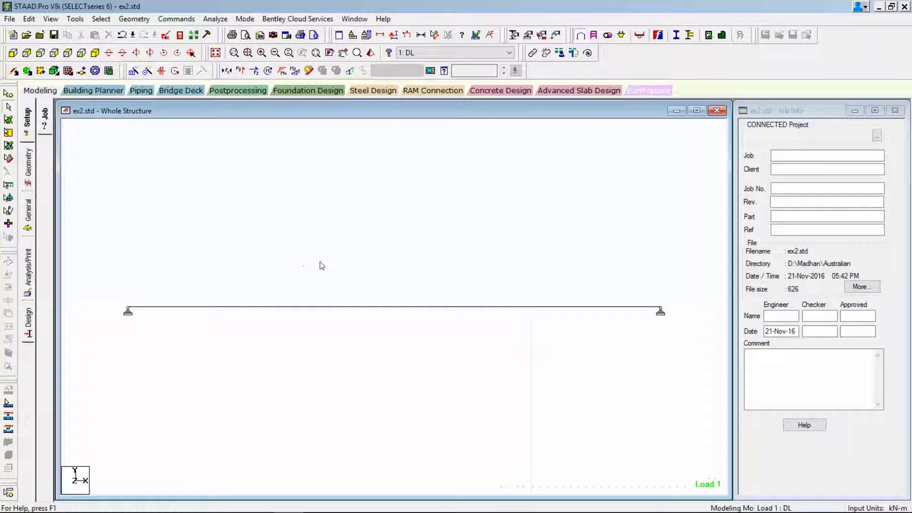
{"action": "left_click", "coordinate": [28, 331]}
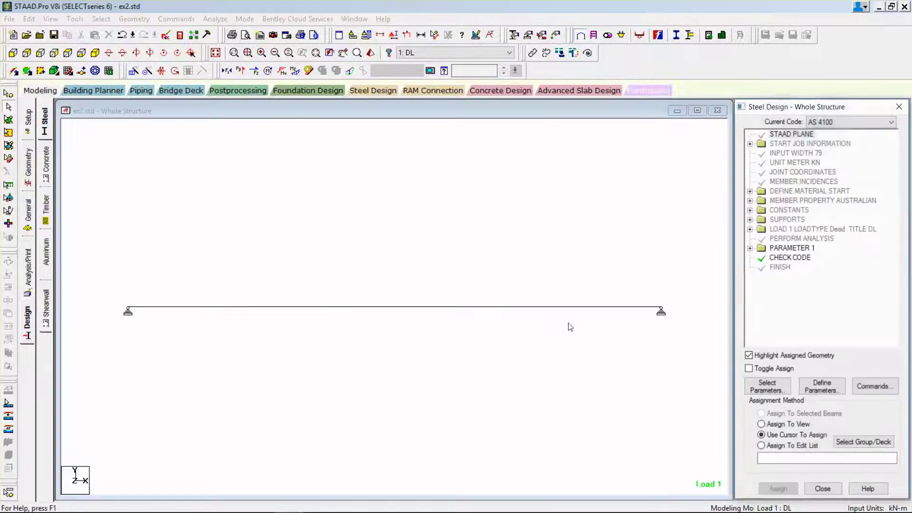
{"action": "left_click", "coordinate": [798, 258]}
{"action": "left_click", "coordinate": [749, 248]}
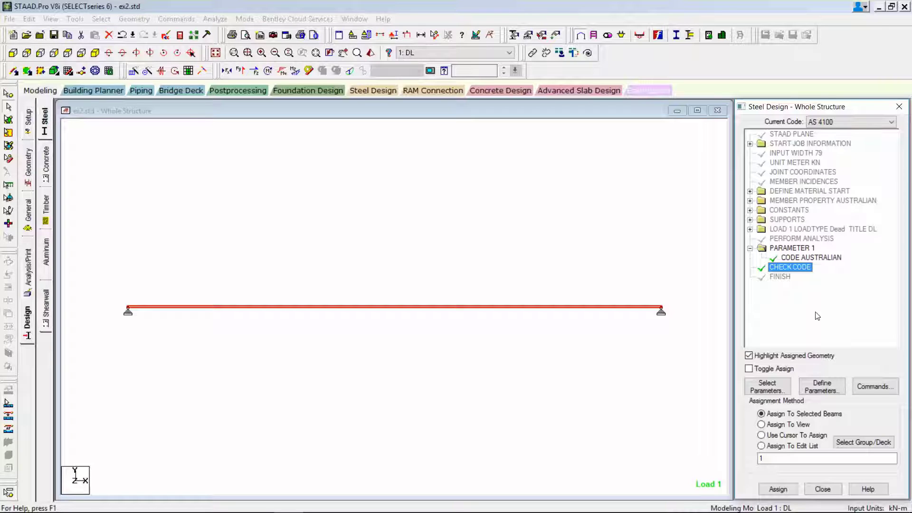
{"action": "right_click", "coordinate": [802, 269]}
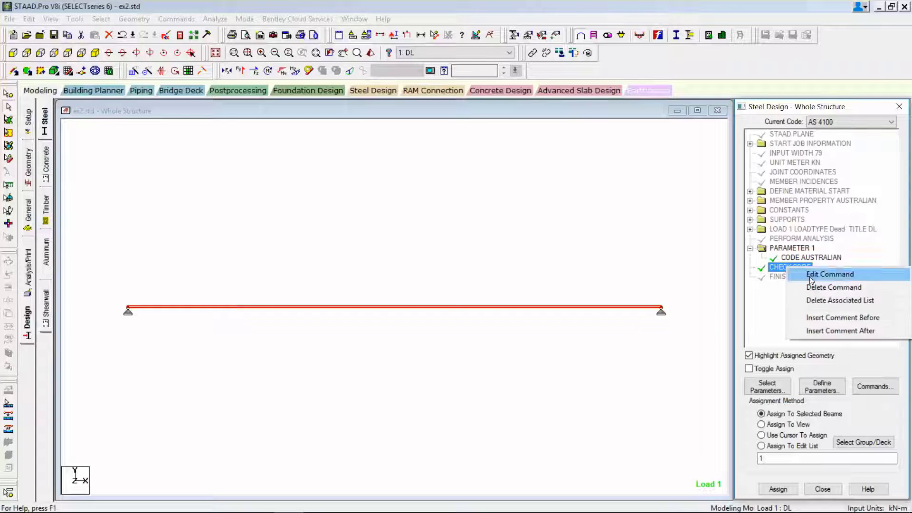
{"action": "left_click", "coordinate": [811, 284]}
{"action": "left_click", "coordinate": [814, 331]}
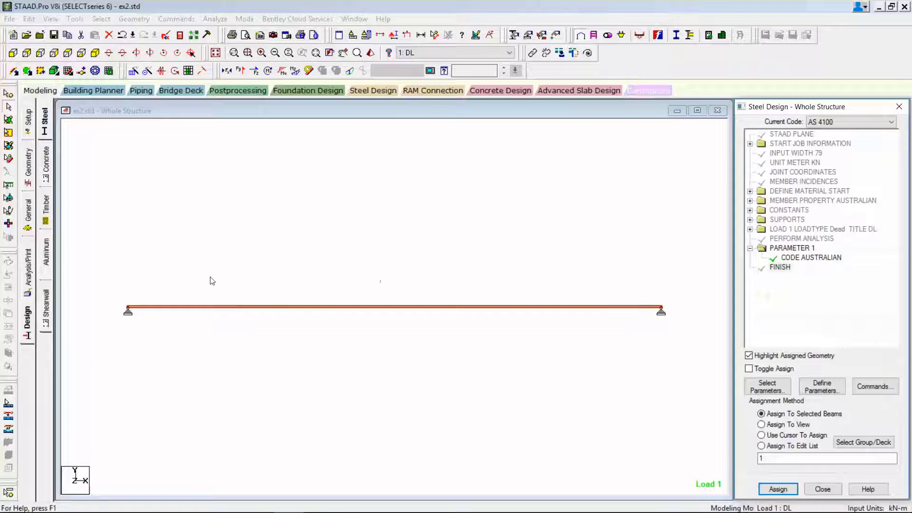
Form physical member M1 from beam 1 under Geometry > Physical Member.
{"action": "left_click", "coordinate": [9, 403]}
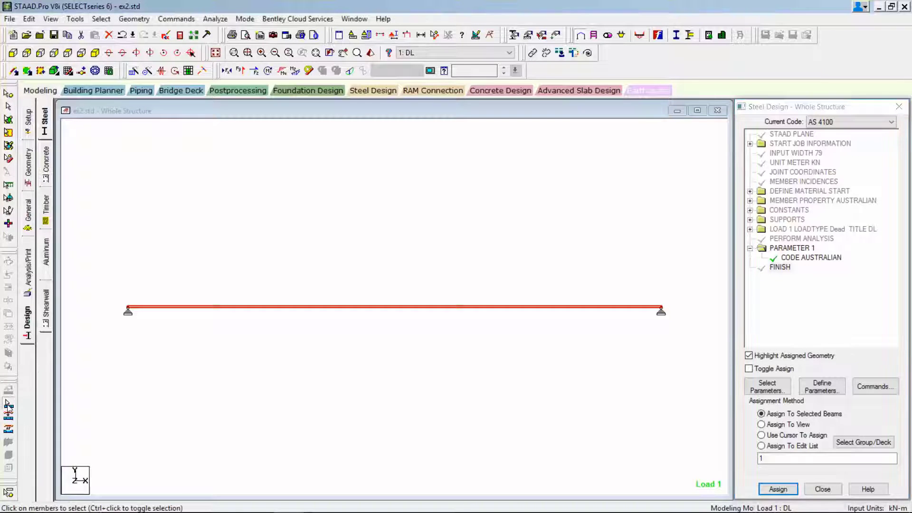
{"action": "left_click", "coordinate": [28, 159]}
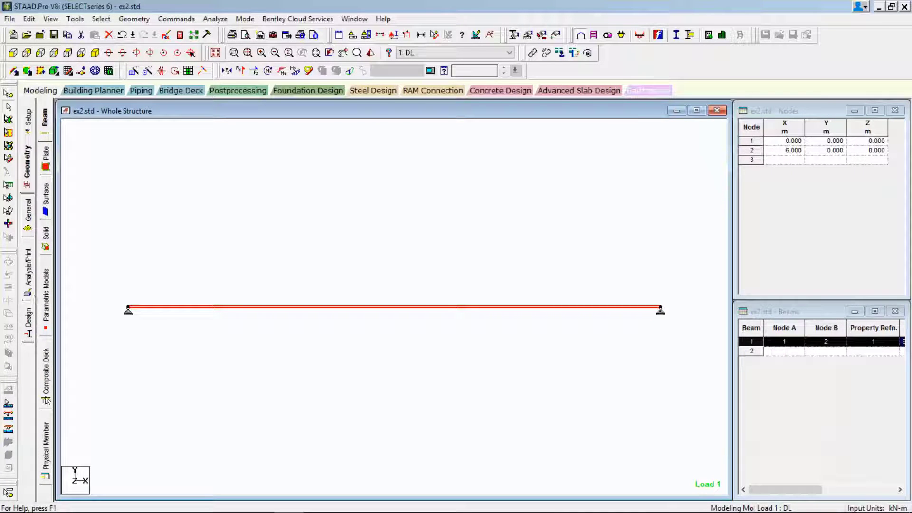
{"action": "left_click", "coordinate": [46, 424]}
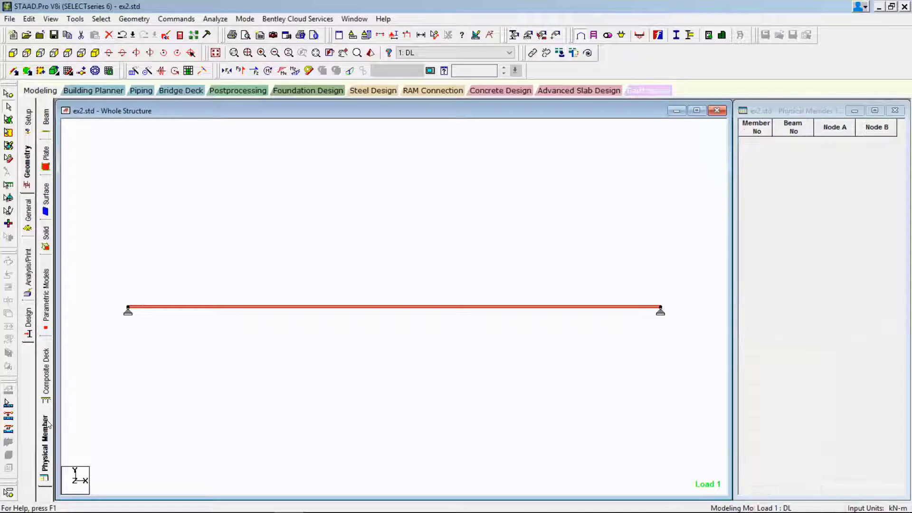
{"action": "right_click", "coordinate": [185, 309]}
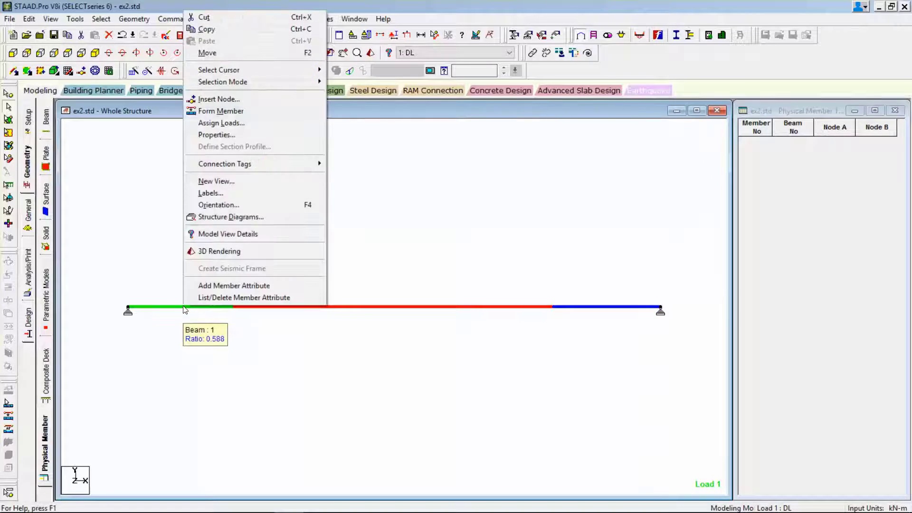
{"action": "left_click", "coordinate": [224, 112]}
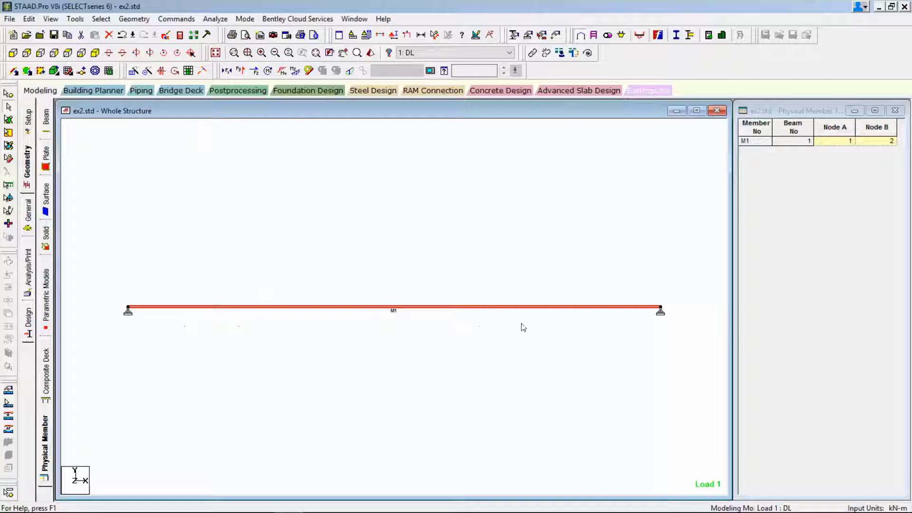
{"action": "left_click", "coordinate": [31, 334]}
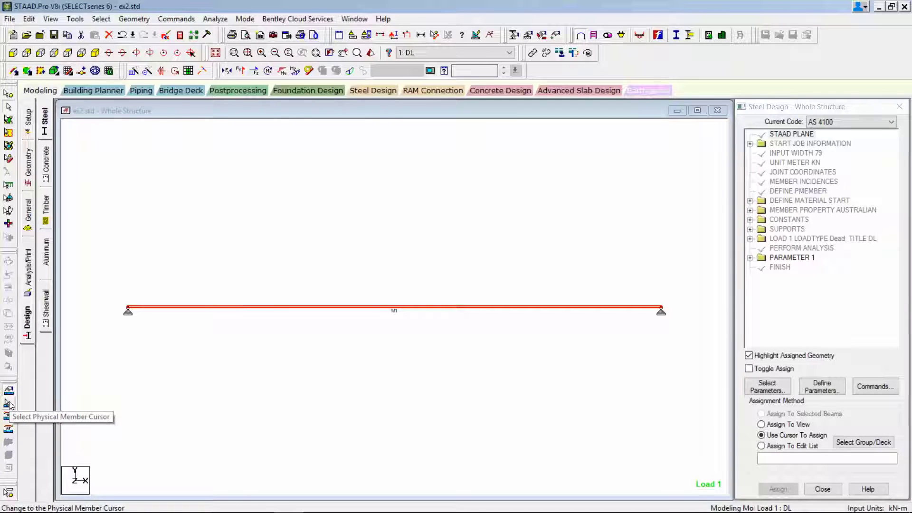
Add a CHECK CODE command under PARAMETER 1 in the steel design commands.
{"action": "left_click", "coordinate": [9, 404]}
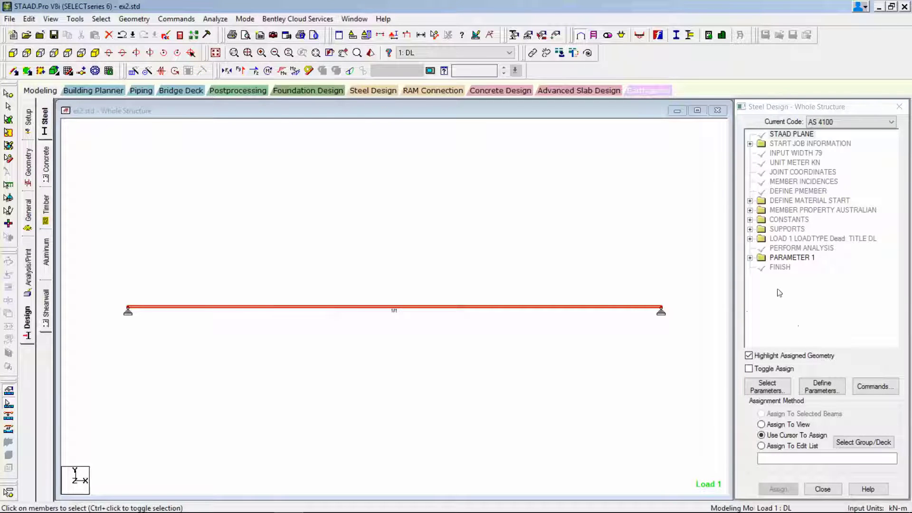
{"action": "left_click", "coordinate": [750, 257]}
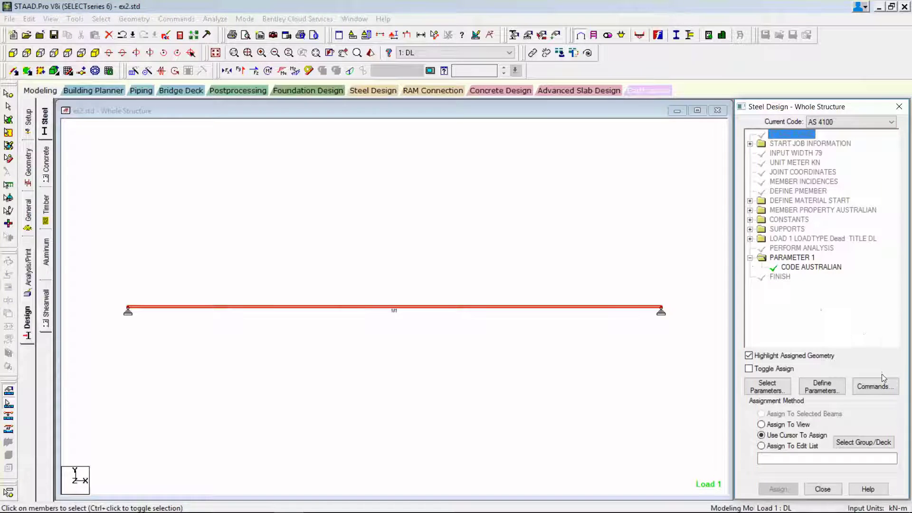
{"action": "left_click", "coordinate": [875, 386]}
{"action": "left_click", "coordinate": [598, 214]}
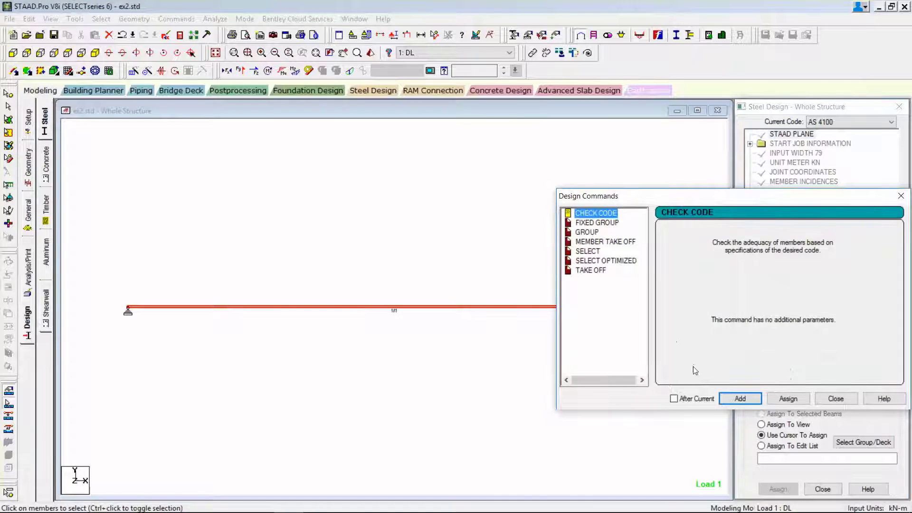
{"action": "left_click", "coordinate": [740, 398]}
{"action": "left_click", "coordinate": [836, 398]}
Assign CHECK CODE (Physical) to member M1 in view and confirm the assignment.
{"action": "left_click", "coordinate": [800, 278]}
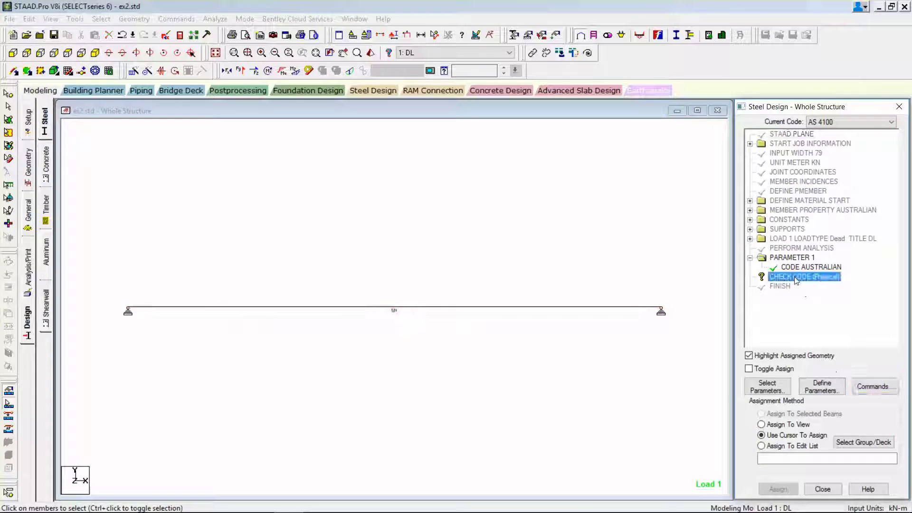
{"action": "left_click", "coordinate": [802, 424]}
{"action": "left_click", "coordinate": [778, 488]}
{"action": "left_click", "coordinate": [820, 331]}
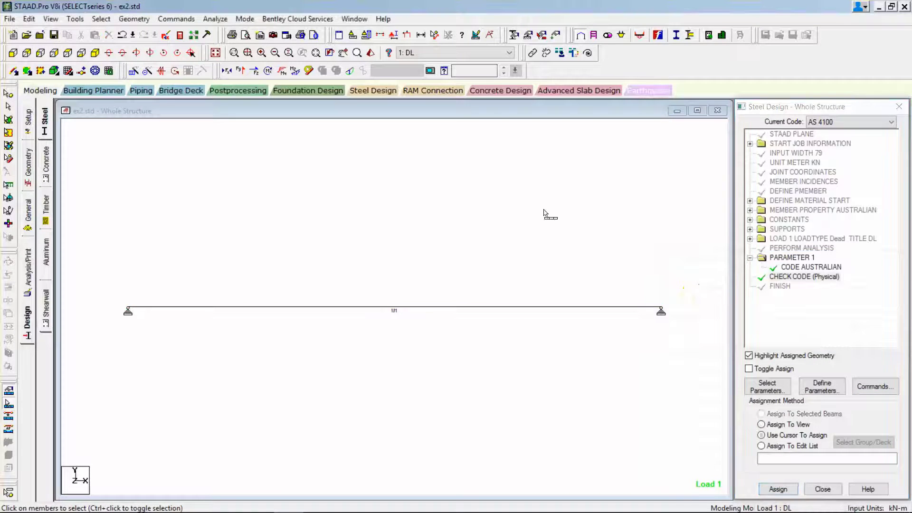
{"action": "left_click", "coordinate": [215, 19]}
Save the modified model, run the analysis with 0 errors, and open the output report.
{"action": "left_click", "coordinate": [235, 33]}
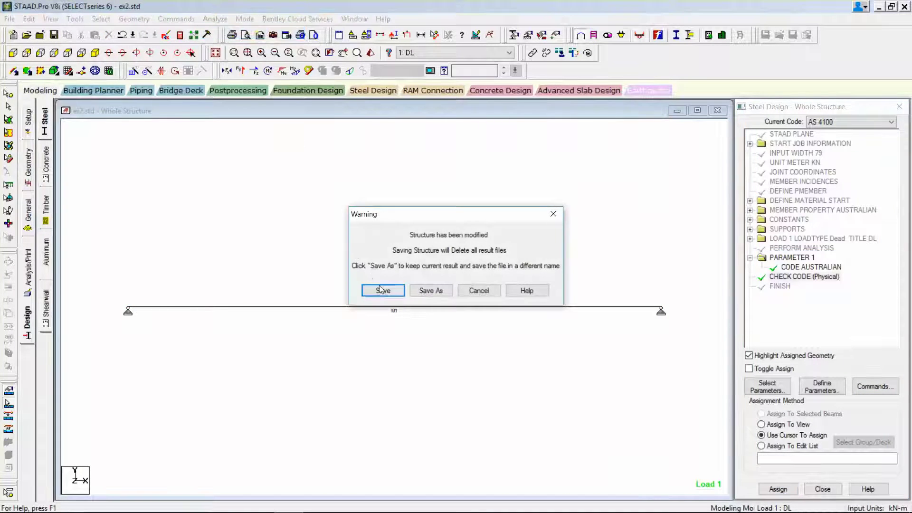
{"action": "left_click", "coordinate": [382, 289]}
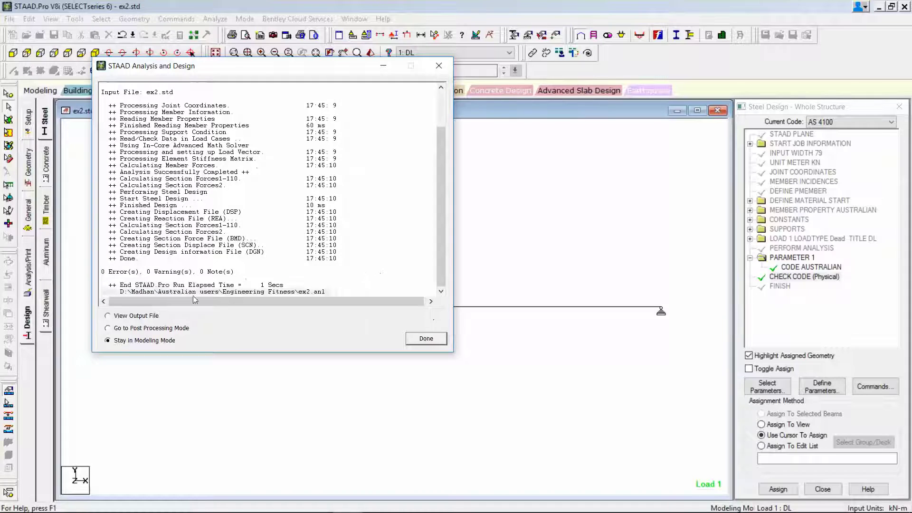
{"action": "left_click", "coordinate": [442, 339]}
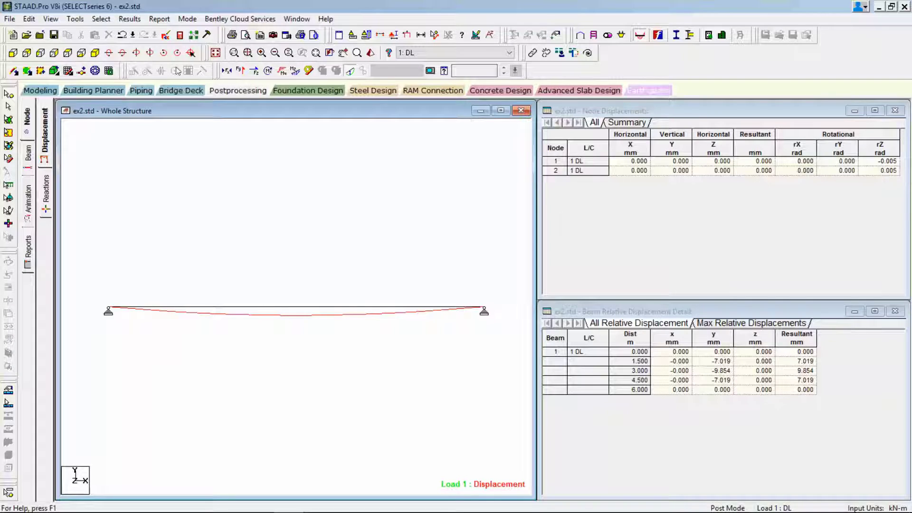
{"action": "left_click", "coordinate": [179, 35]}
Select the PMEMBER 1 design summary showing UB310X40.4 with ratio 0.588 PASS.
{"action": "left_click", "coordinate": [36, 76]}
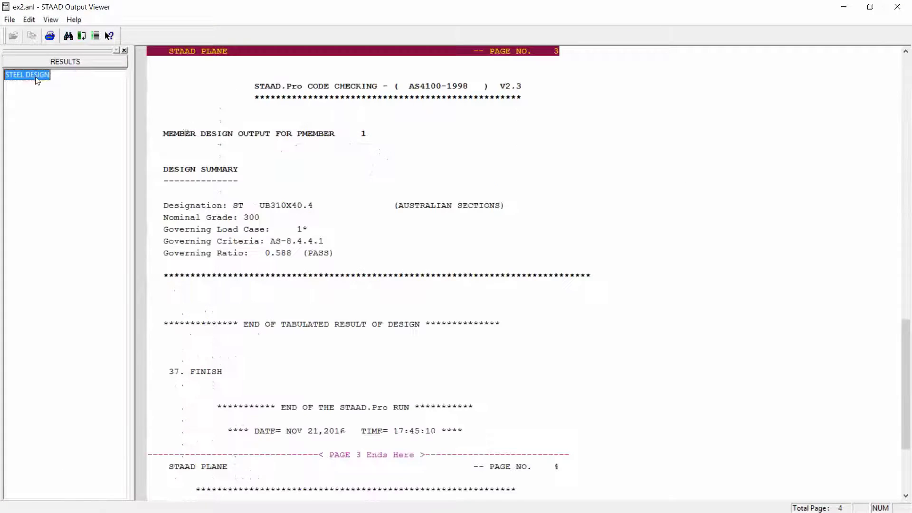
{"action": "left_click_drag", "start_coordinate": [289, 205], "coordinate": [294, 258]}
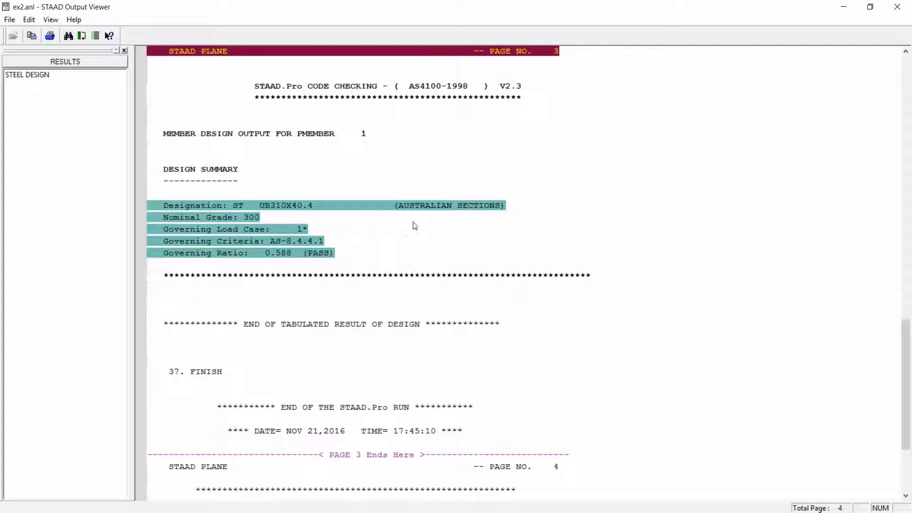
Close the report and select CODE AUSTRALIAN under PARAMETER 1 in Steel Design.
{"action": "left_click", "coordinate": [897, 6]}
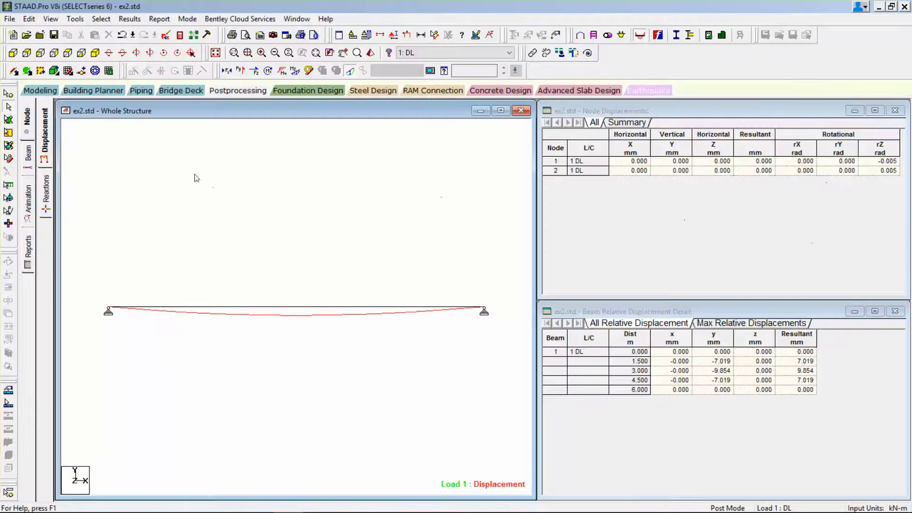
{"action": "left_click", "coordinate": [40, 91]}
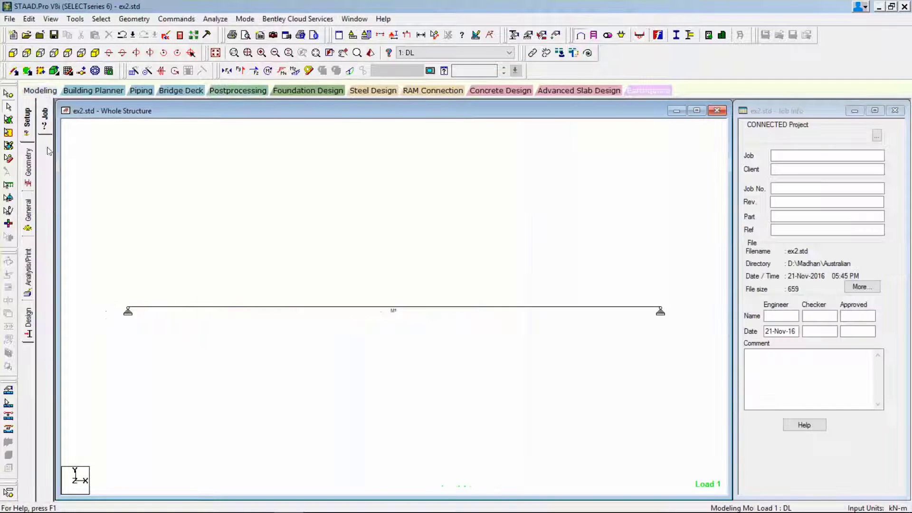
{"action": "left_click", "coordinate": [28, 322]}
{"action": "left_click", "coordinate": [750, 257]}
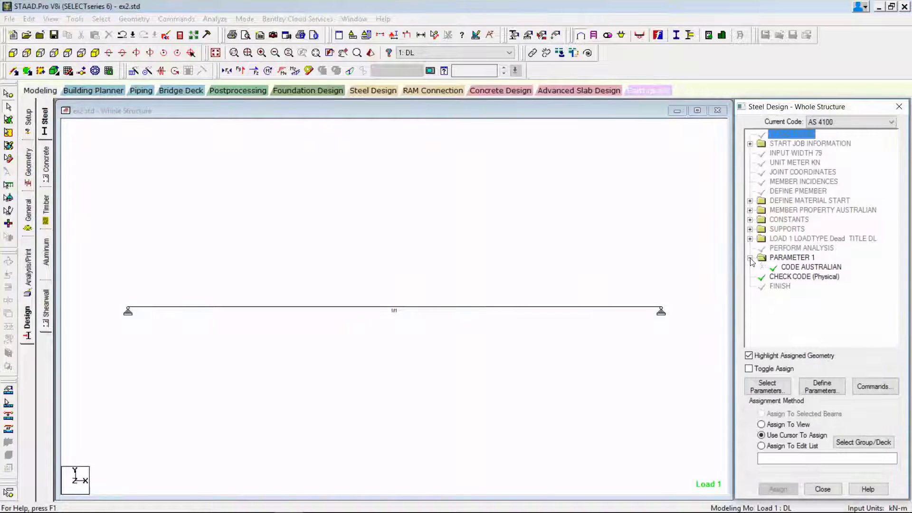
{"action": "left_click", "coordinate": [800, 267]}
Add the TRACK 2 detailed-output design parameter after the current command.
{"action": "left_click", "coordinate": [8, 404]}
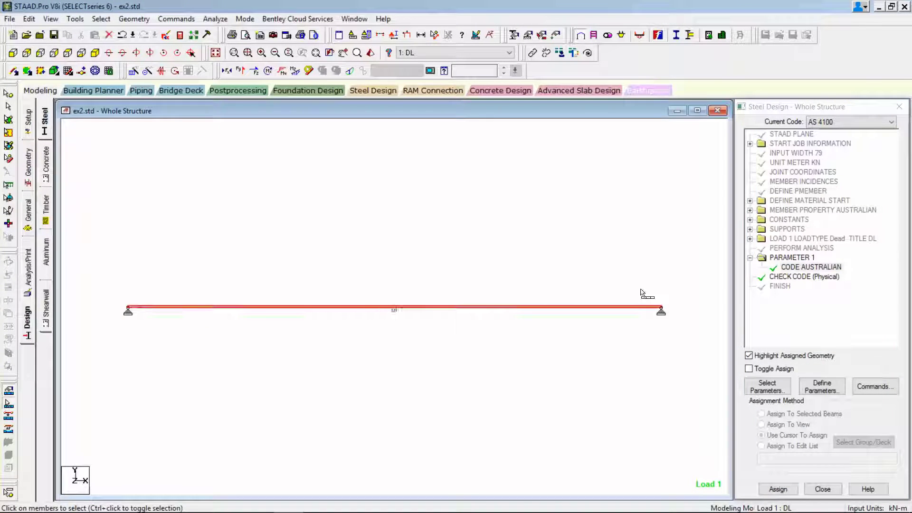
{"action": "left_click", "coordinate": [829, 388]}
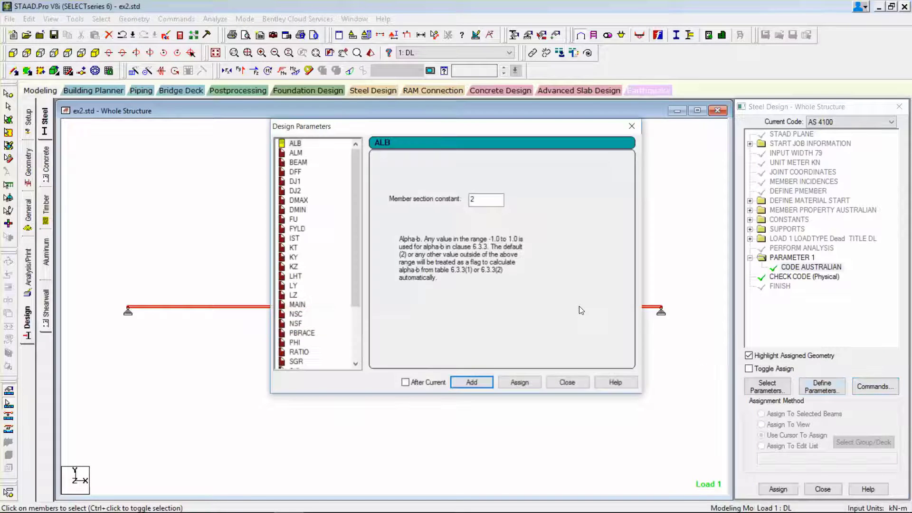
{"action": "left_click_drag", "start_coordinate": [355, 264], "coordinate": [355, 318]}
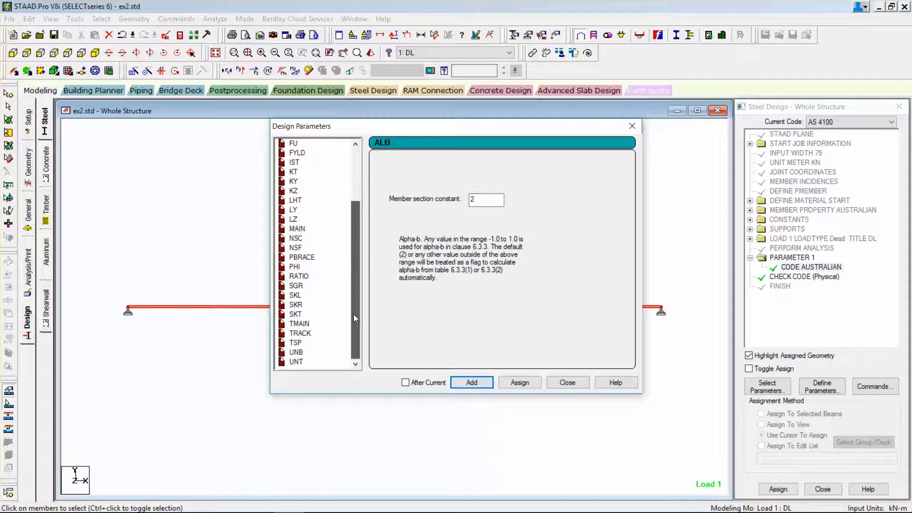
{"action": "left_click", "coordinate": [300, 333]}
{"action": "left_click", "coordinate": [405, 383]}
{"action": "left_click", "coordinate": [380, 194]}
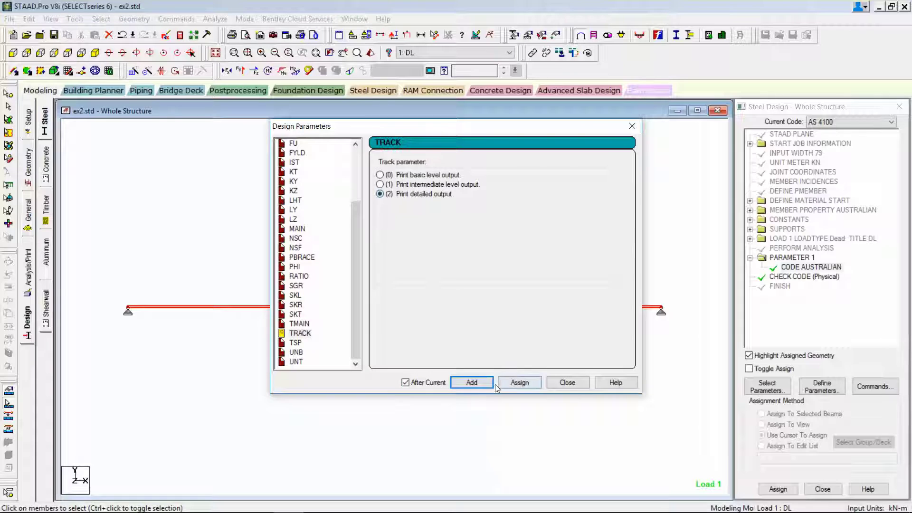
{"action": "left_click", "coordinate": [520, 382]}
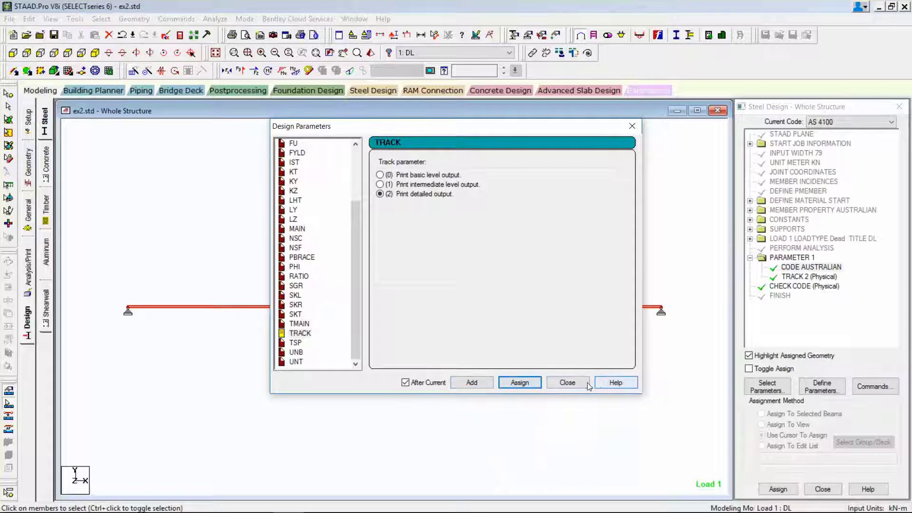
{"action": "left_click", "coordinate": [585, 386]}
Re-run the analysis and design with Ctrl+F5 and go to post-processing.
{"action": "key", "text": "ctrl+F5"}
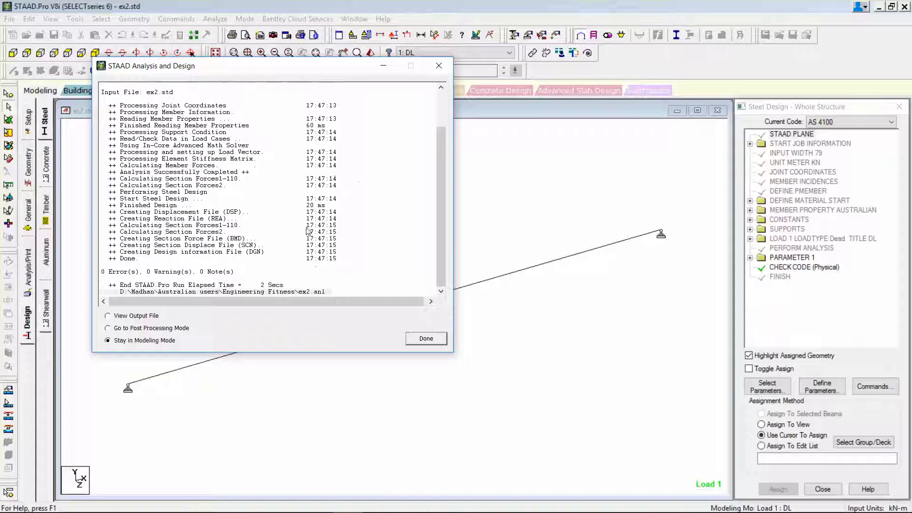
{"action": "left_click", "coordinate": [117, 329]}
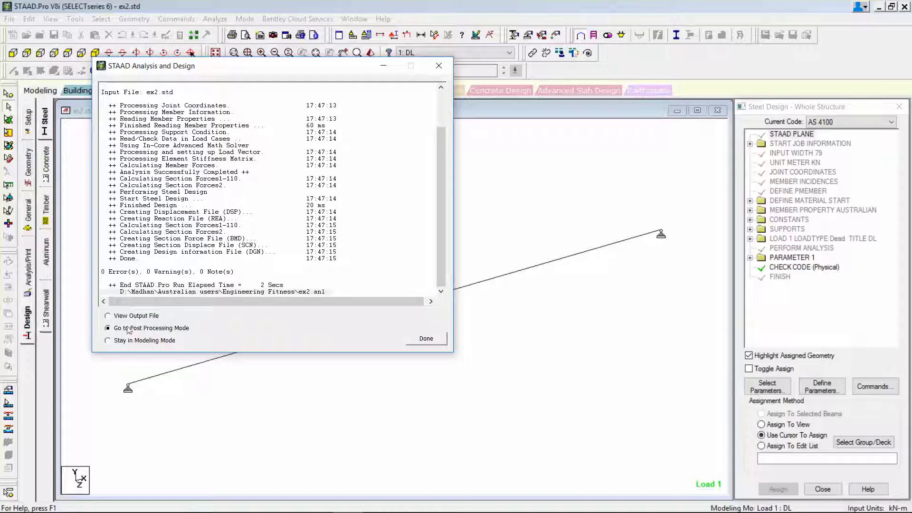
{"action": "left_click", "coordinate": [425, 339]}
{"action": "left_click", "coordinate": [475, 352]}
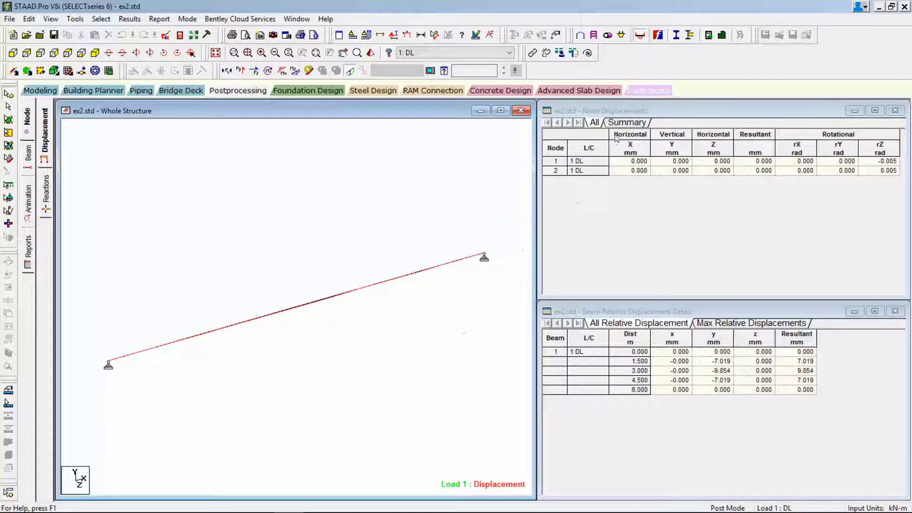
Open the steel design results and highlight the summary, governing ratio 0.588 PASS and criteria.
{"action": "left_click", "coordinate": [179, 35]}
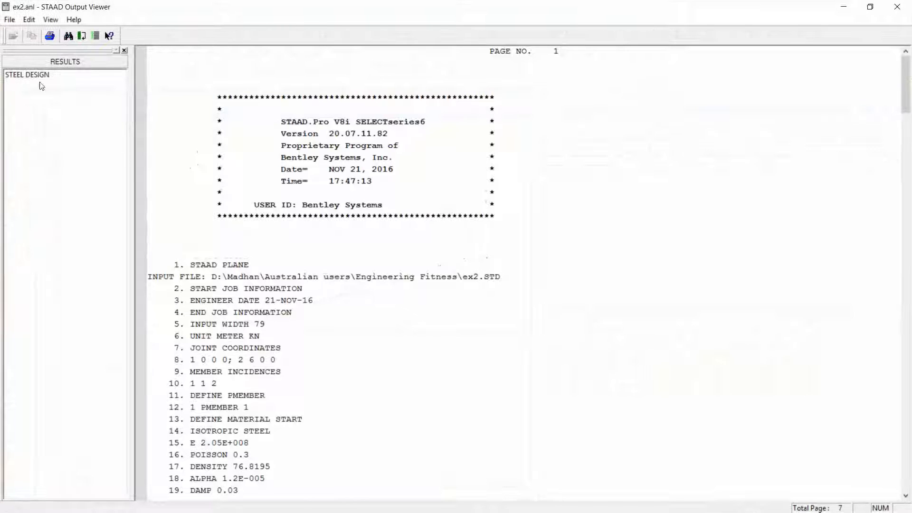
{"action": "left_click", "coordinate": [29, 74]}
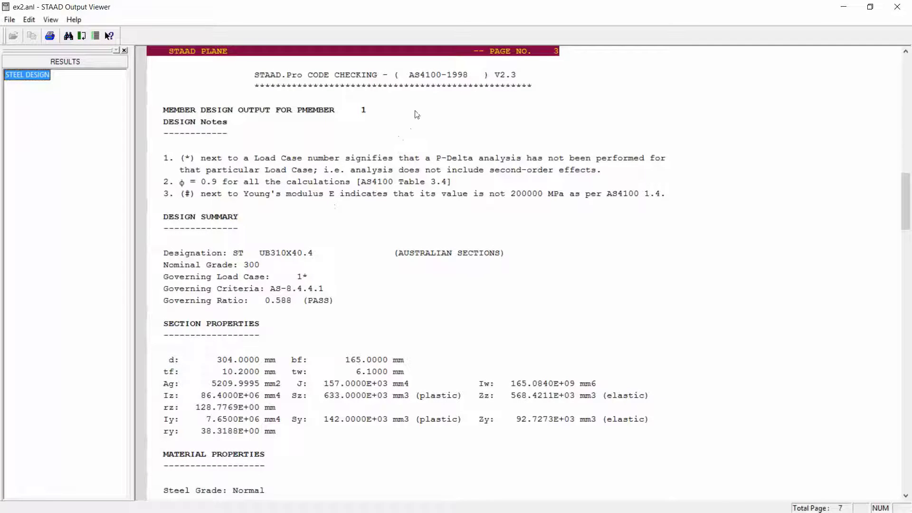
{"action": "left_click", "coordinate": [437, 76]}
{"action": "scroll", "coordinate": [436, 147], "scroll_direction": "down", "scroll_amount": 4}
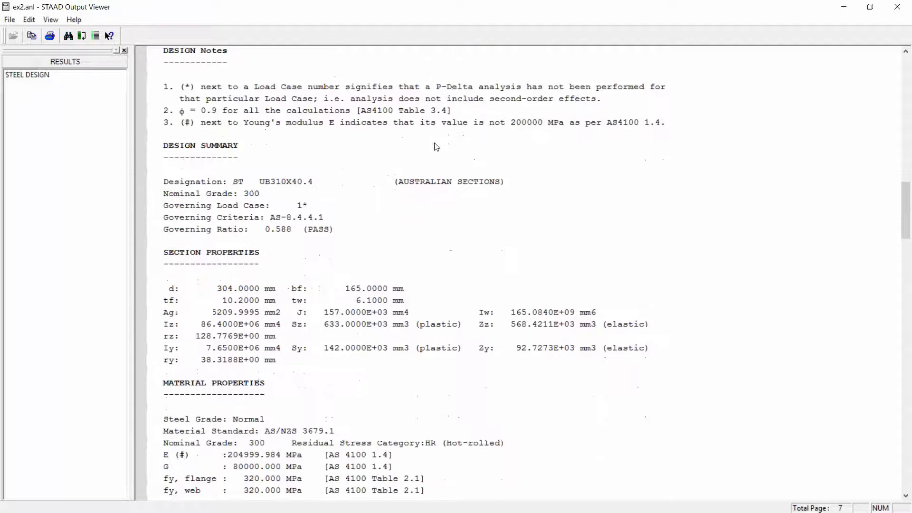
{"action": "left_click_drag", "start_coordinate": [232, 77], "coordinate": [237, 163]}
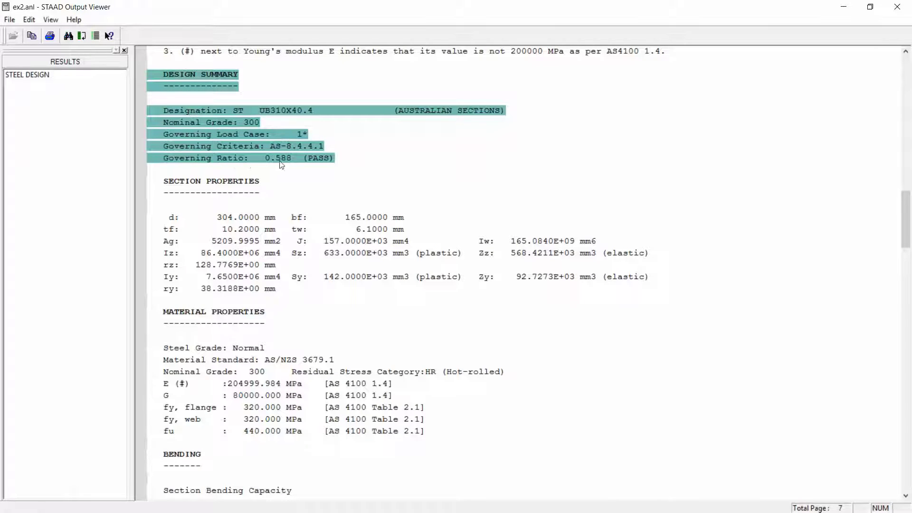
{"action": "left_click", "coordinate": [305, 161]}
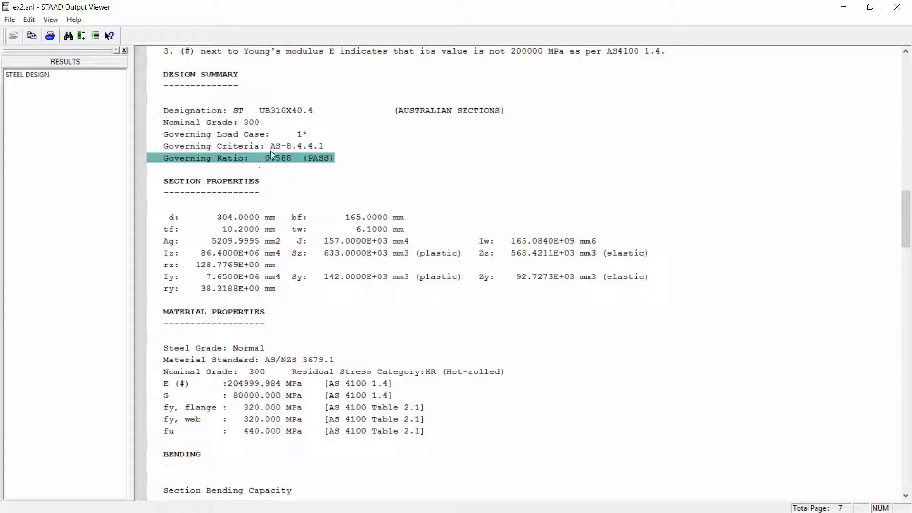
{"action": "left_click", "coordinate": [295, 147]}
Highlight the section property and material property values in the TRACK 2 report.
{"action": "scroll", "coordinate": [285, 166], "scroll_direction": "down", "scroll_amount": 2}
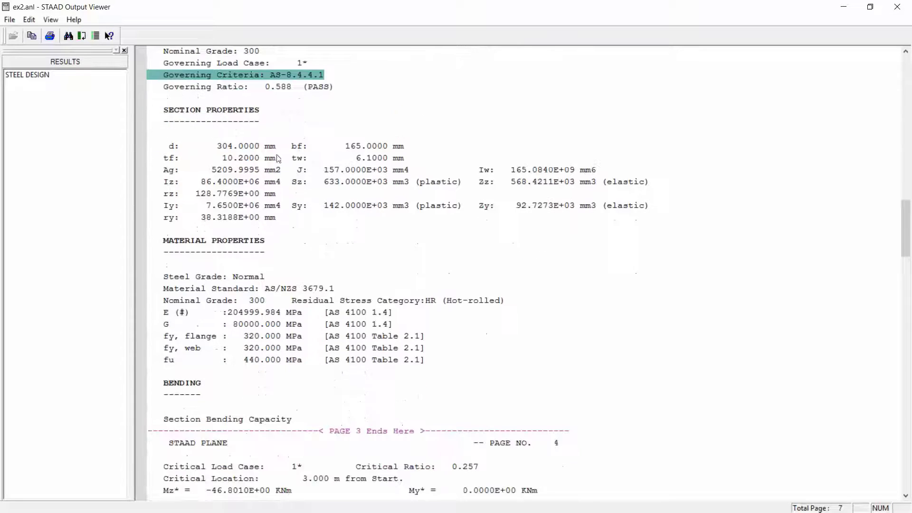
{"action": "left_click", "coordinate": [247, 113]}
{"action": "left_click_drag", "start_coordinate": [278, 145], "coordinate": [287, 291]}
{"action": "scroll", "coordinate": [286, 217], "scroll_direction": "down", "scroll_amount": 2}
{"action": "left_click", "coordinate": [239, 173]}
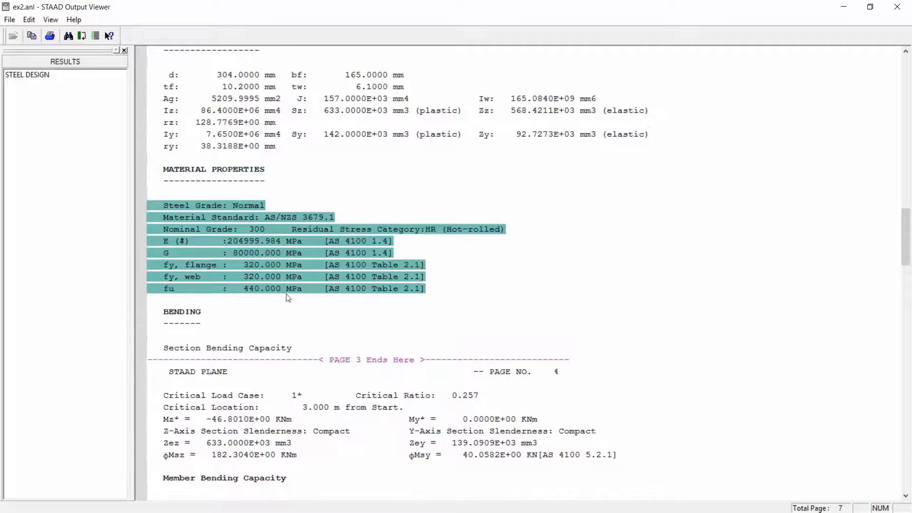
{"action": "scroll", "coordinate": [323, 242], "scroll_direction": "down", "scroll_amount": 4}
Review the BENDING section of the detailed AS 4100 report.
{"action": "left_click", "coordinate": [196, 186]}
{"action": "scroll", "coordinate": [228, 192], "scroll_direction": "down", "scroll_amount": 5}
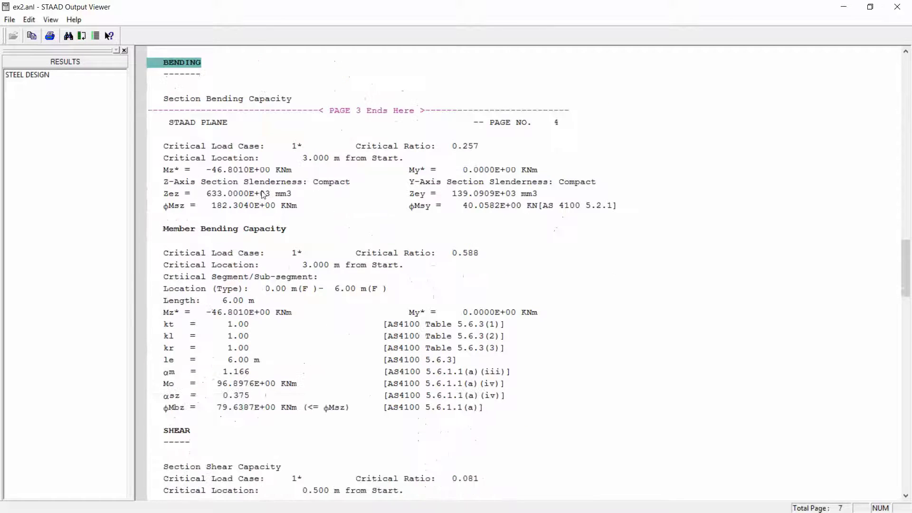
{"action": "scroll", "coordinate": [263, 194], "scroll_direction": "down", "scroll_amount": 4}
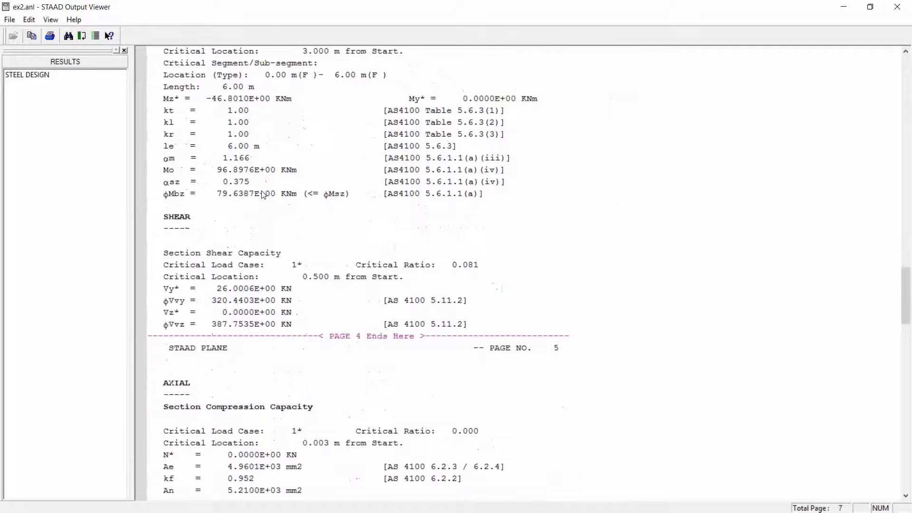
{"action": "scroll", "coordinate": [262, 194], "scroll_direction": "down", "scroll_amount": 8}
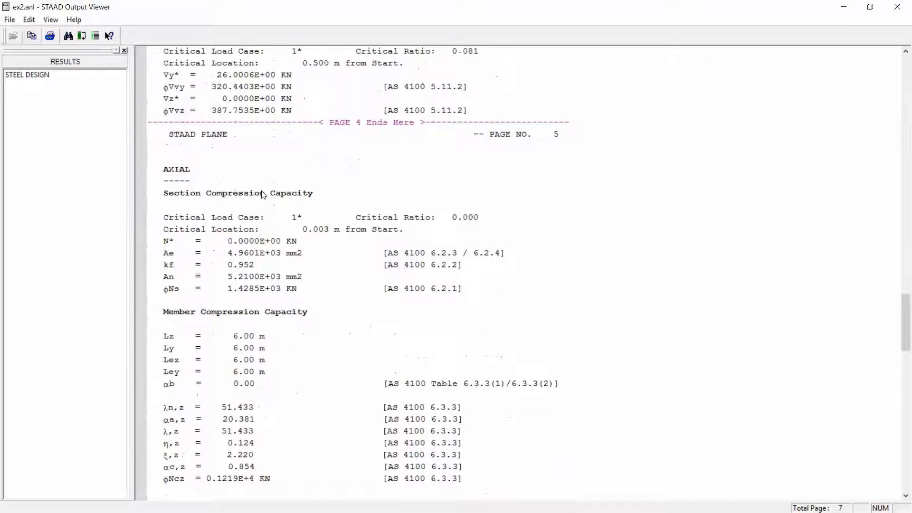
{"action": "scroll", "coordinate": [263, 194], "scroll_direction": "down", "scroll_amount": 7}
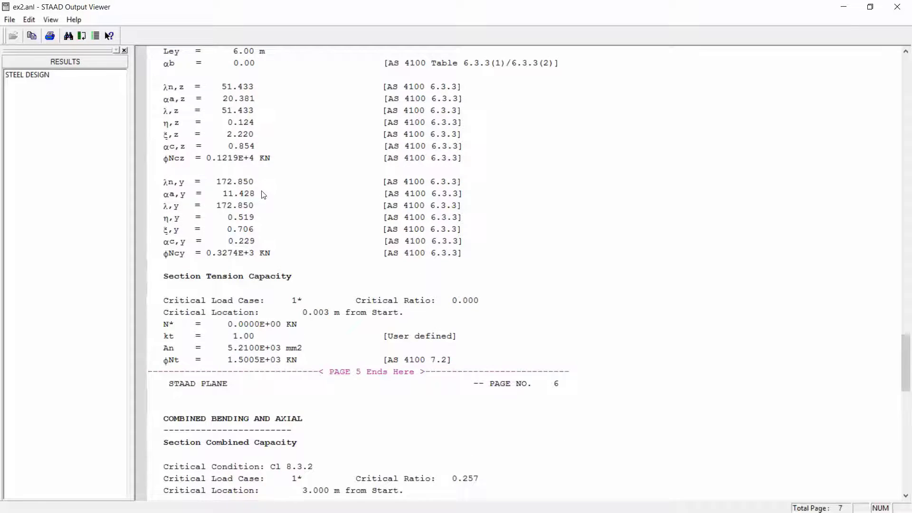
{"action": "scroll", "coordinate": [263, 194], "scroll_direction": "up", "scroll_amount": 4}
Highlight the compression capacity values, η,y slenderness line and combined bending and axial section.
{"action": "left_click_drag", "start_coordinate": [438, 78], "coordinate": [438, 368]}
{"action": "left_click", "coordinate": [437, 361]}
{"action": "scroll", "coordinate": [438, 325], "scroll_direction": "down", "scroll_amount": 10}
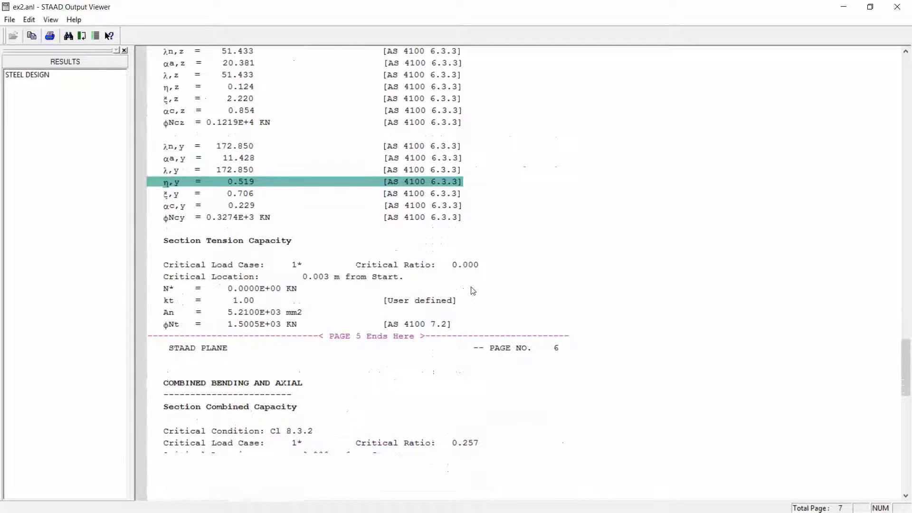
{"action": "left_click", "coordinate": [236, 209]}
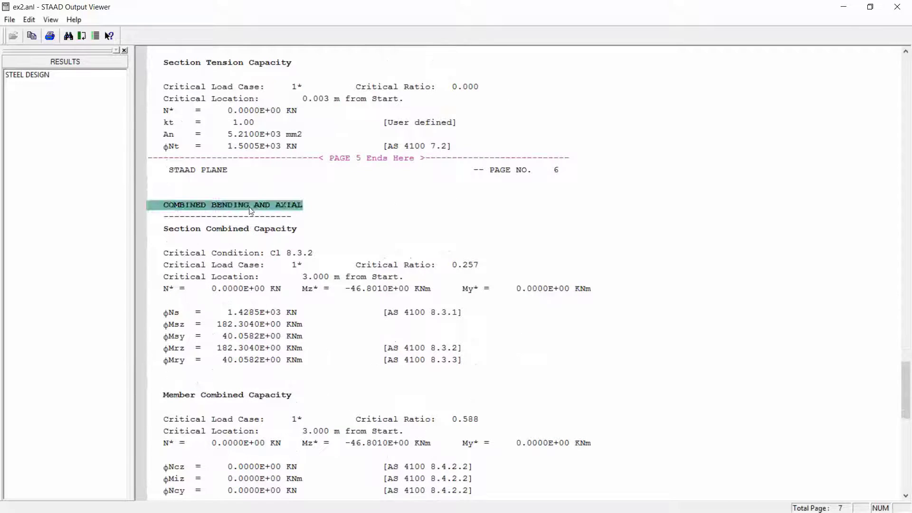
{"action": "scroll", "coordinate": [496, 232], "scroll_direction": "down", "scroll_amount": 8}
{"action": "scroll", "coordinate": [498, 233], "scroll_direction": "down", "scroll_amount": 4}
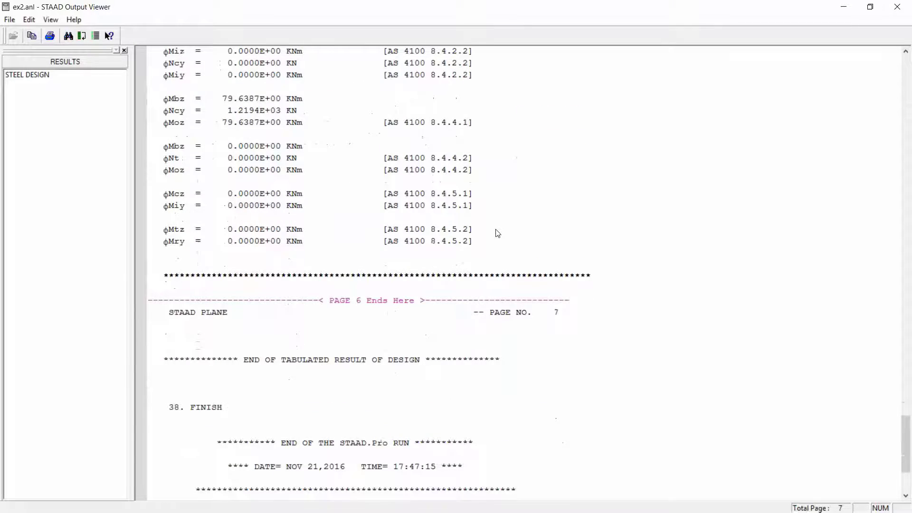
{"action": "scroll", "coordinate": [497, 233], "scroll_direction": "up", "scroll_amount": 8}
{"action": "scroll", "coordinate": [497, 233], "scroll_direction": "up", "scroll_amount": 20}
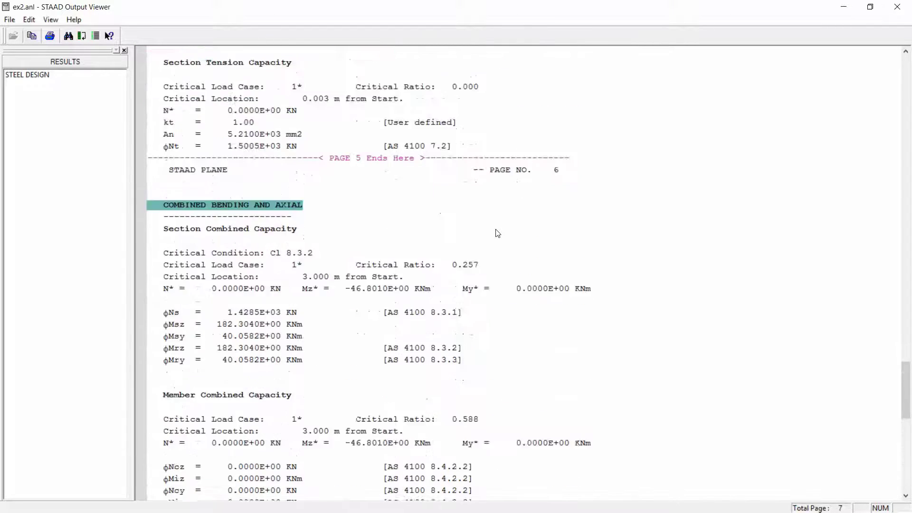
{"action": "scroll", "coordinate": [497, 233], "scroll_direction": "up", "scroll_amount": 20}
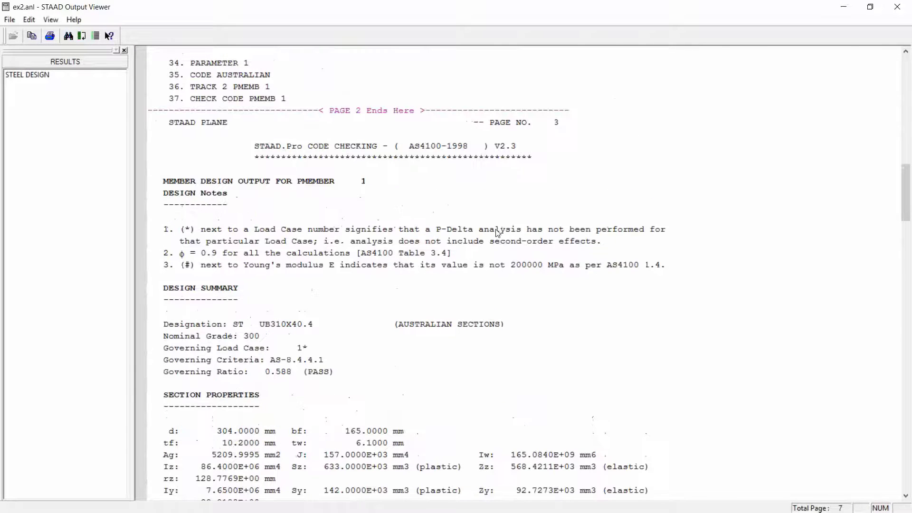
{"action": "scroll", "coordinate": [497, 233], "scroll_direction": "down", "scroll_amount": 4}
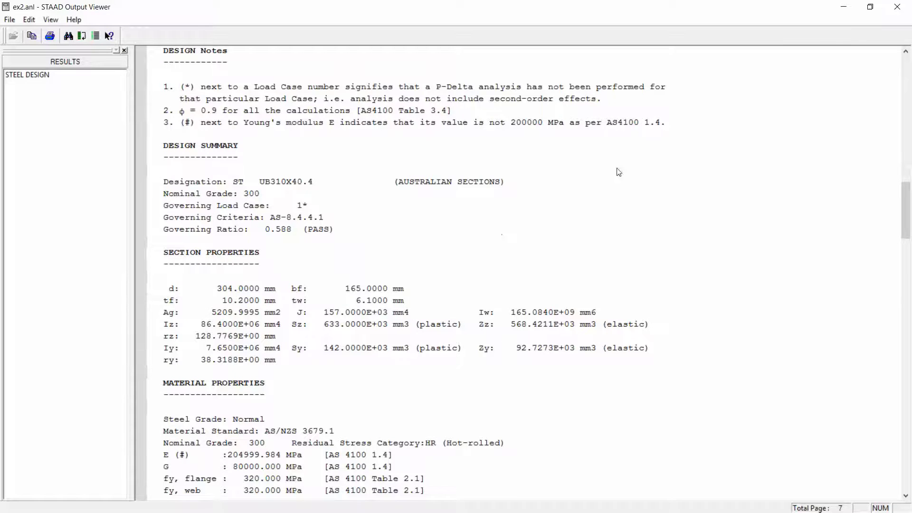
Close the Output Viewer and return STAAD.Pro to modelling mode with ex2.std shown.
{"action": "left_click", "coordinate": [896, 7]}
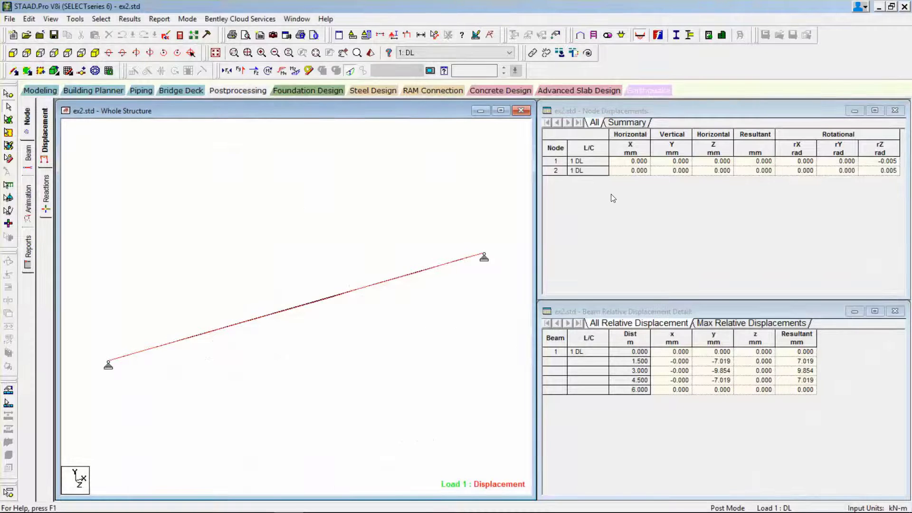
{"action": "left_click", "coordinate": [41, 91]}
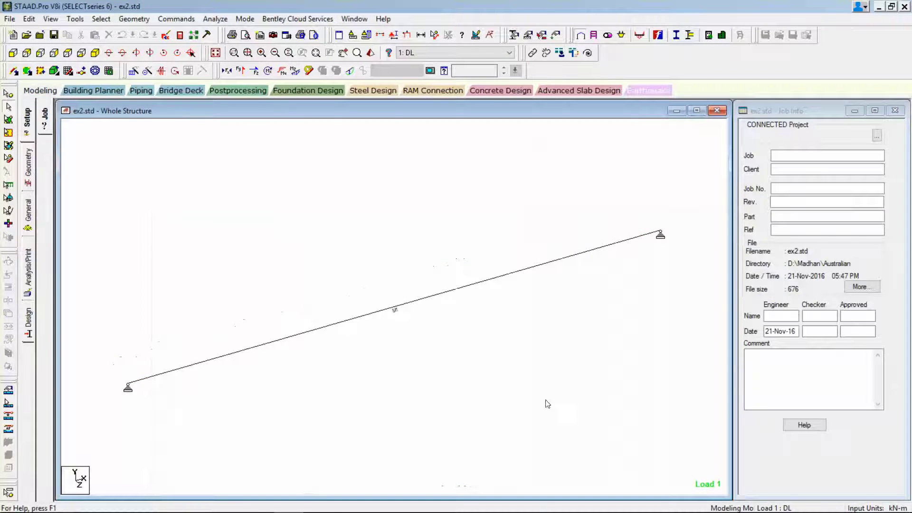
{"action": "mouse_move", "coordinate": [334, 504]}
{"action": "left_click", "coordinate": [784, 501]}
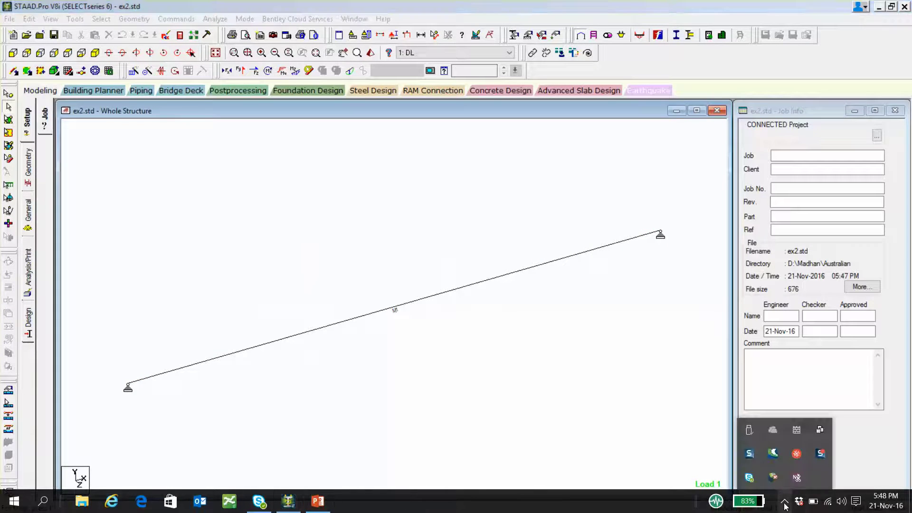